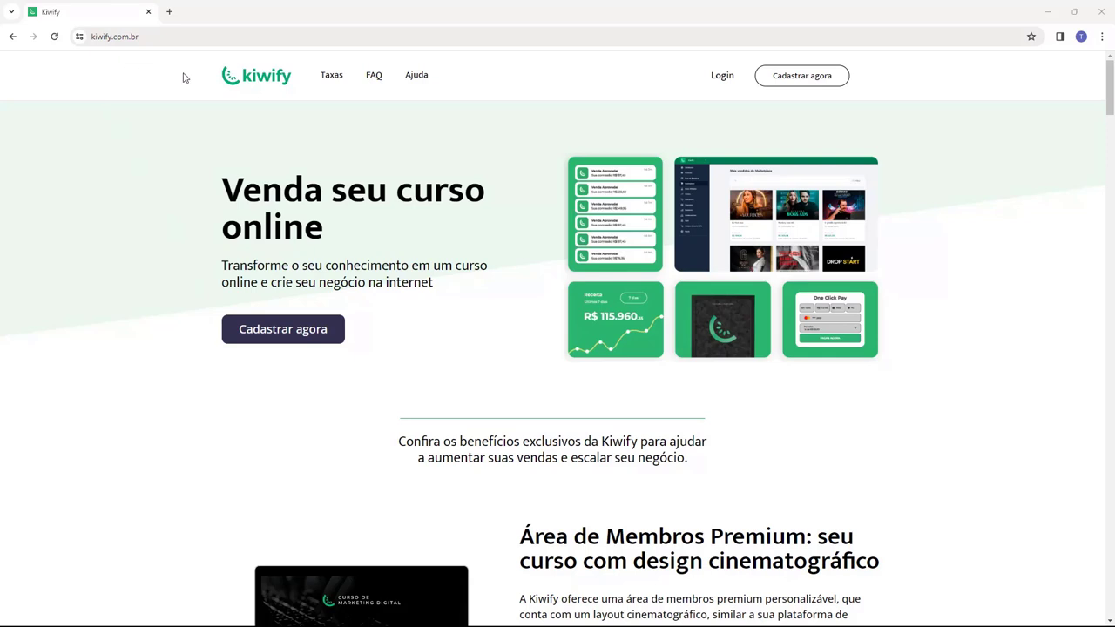
- Use the homepage Login button to reach the Kiwify account dashboard
left_click(720, 80)
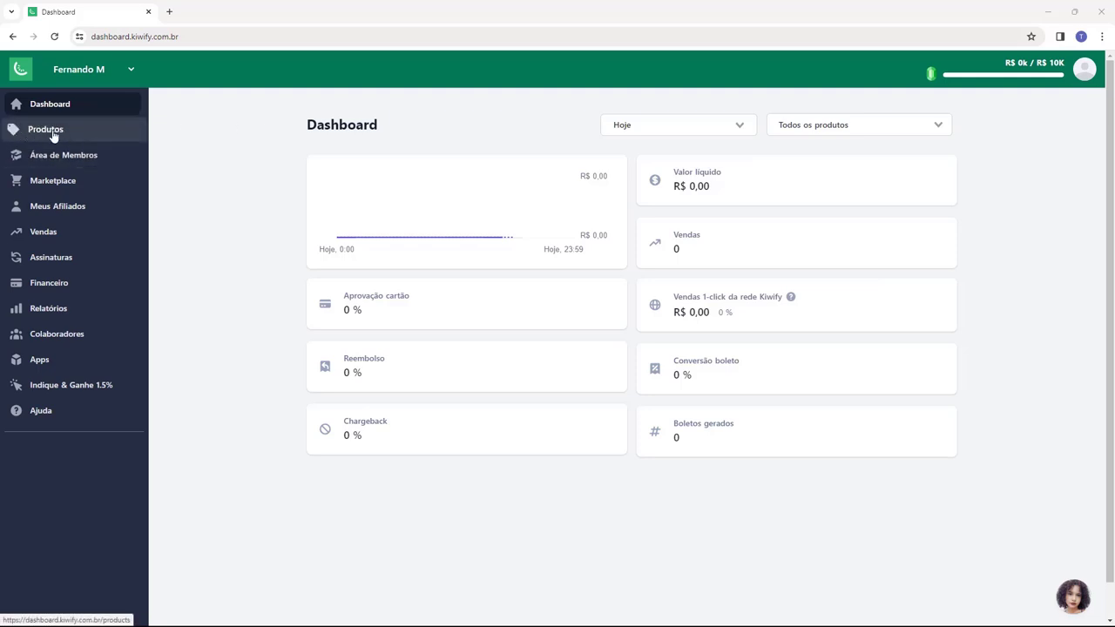
- Start a new product from Produtos with Pagamento único as the payment type
left_click(53, 136)
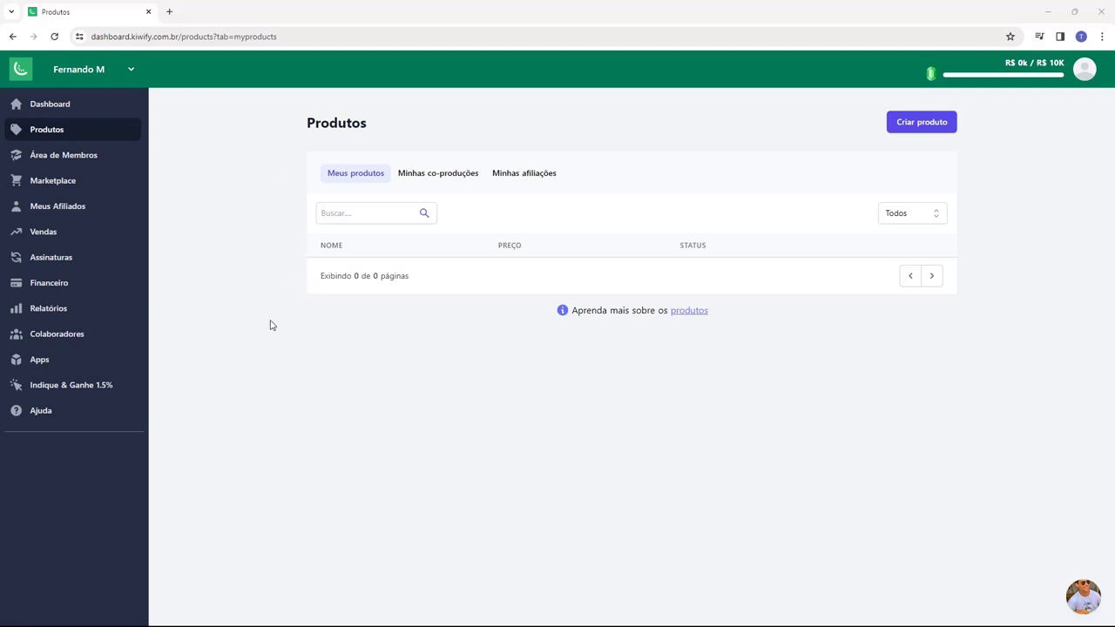
left_click(928, 132)
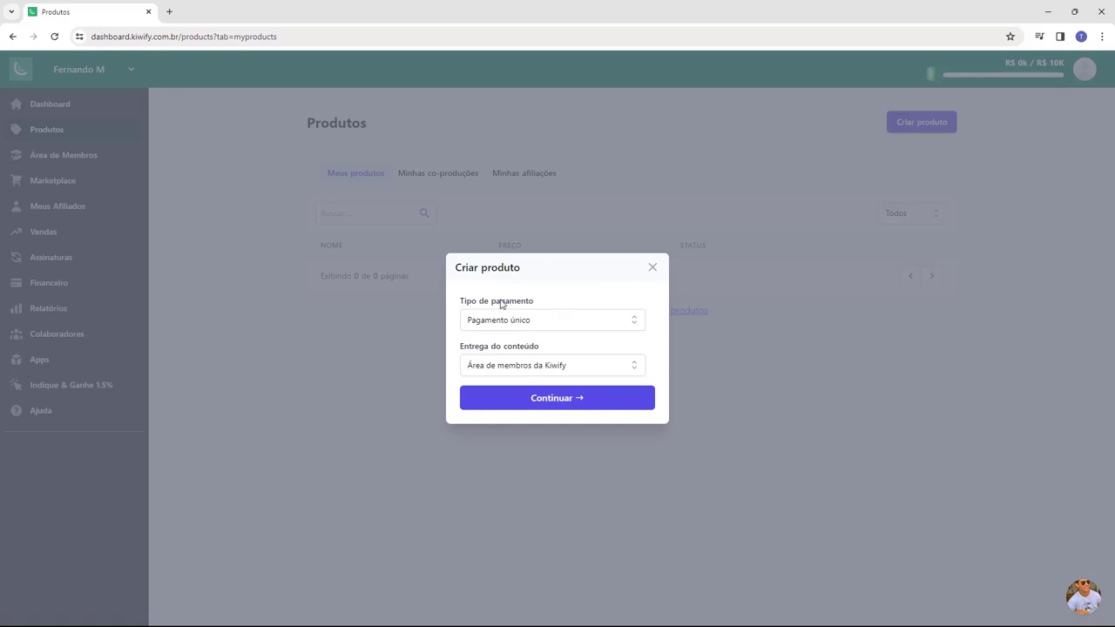
left_click(561, 328)
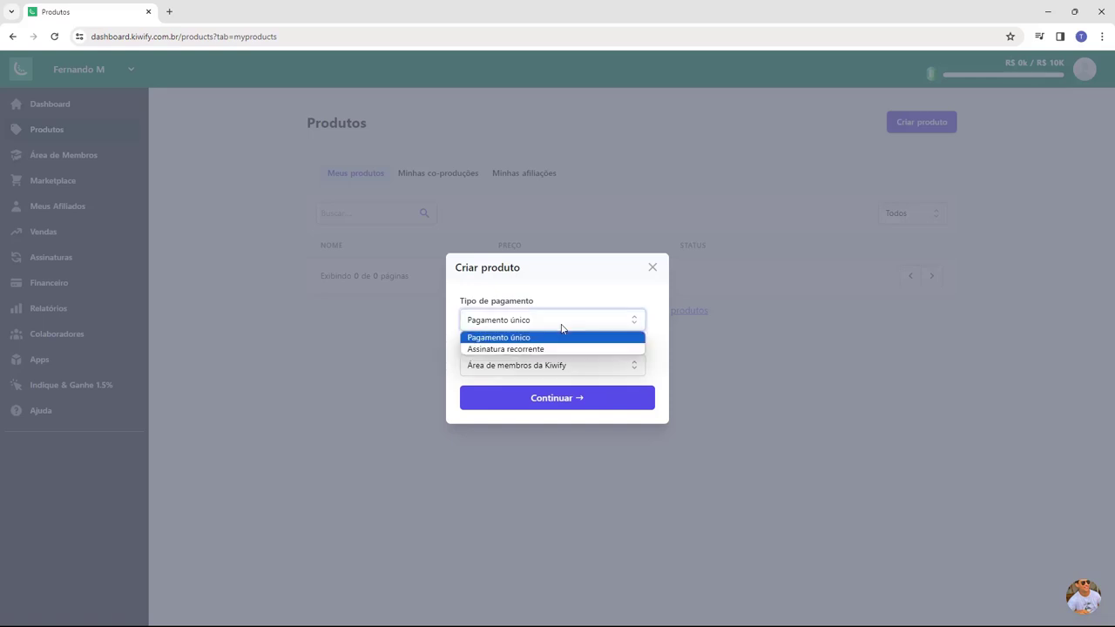
left_click(515, 351)
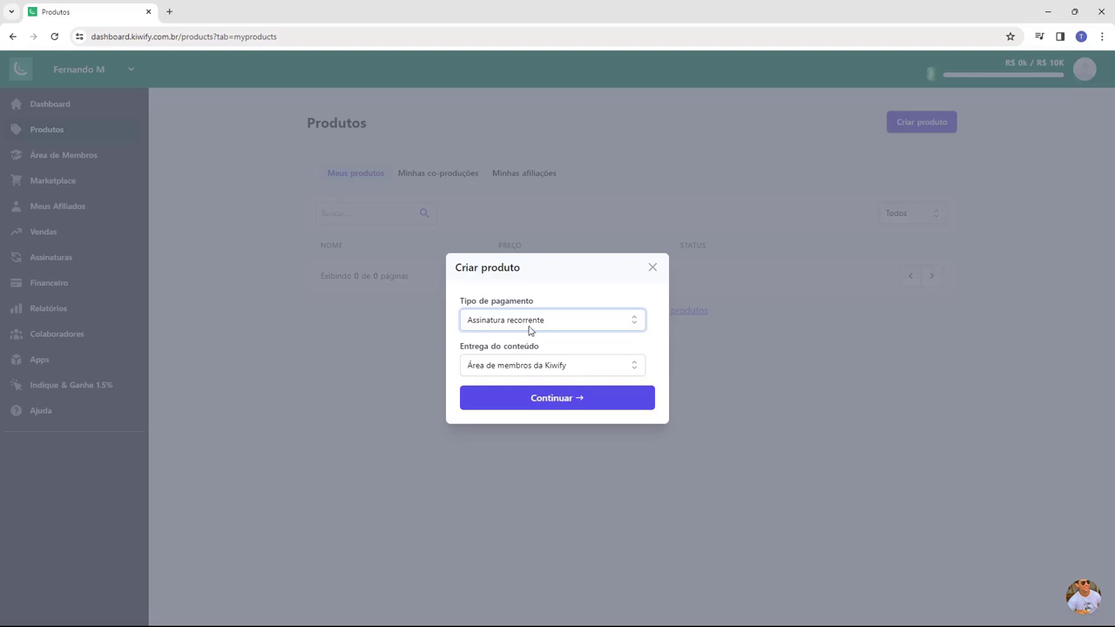
left_click(528, 330)
left_click(519, 336)
- Set the product's content delivery to Área de membros da Kiwify
left_click_drag(461, 348, 484, 352)
left_click(486, 354)
left_click(511, 365)
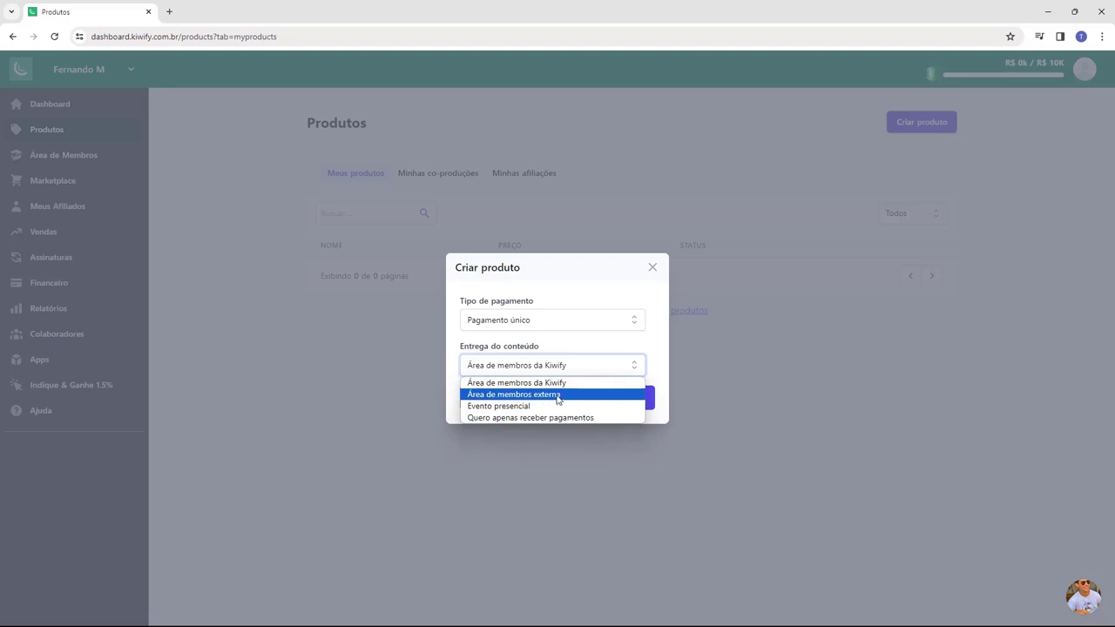
left_click(489, 397)
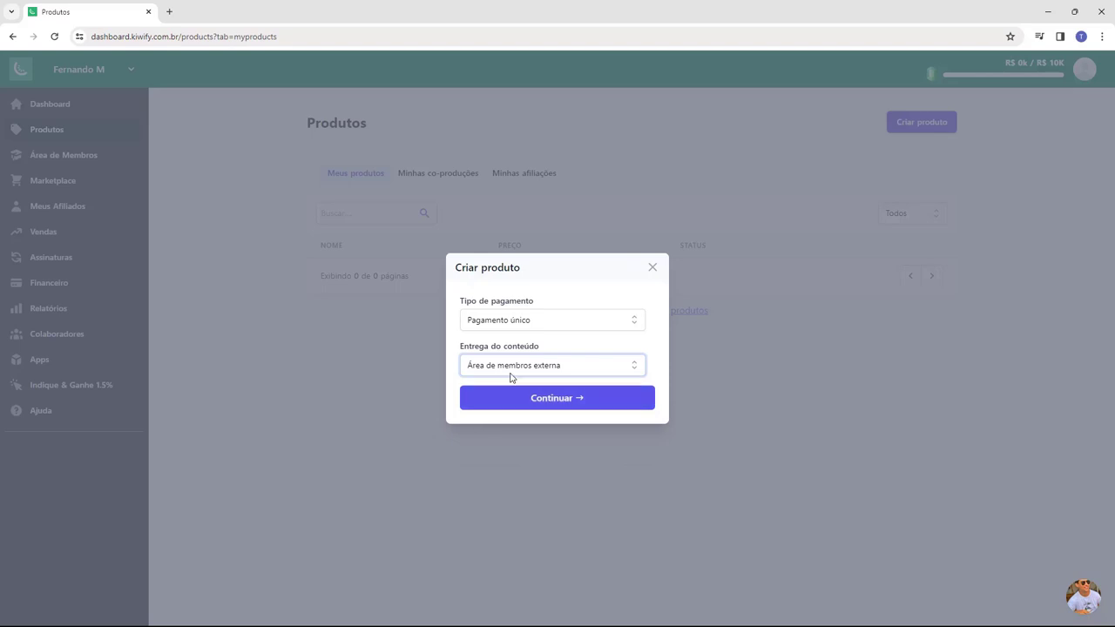
left_click(510, 371)
left_click(485, 384)
- Continue to the details step and name the product 'Curso Host2b'
left_click(547, 401)
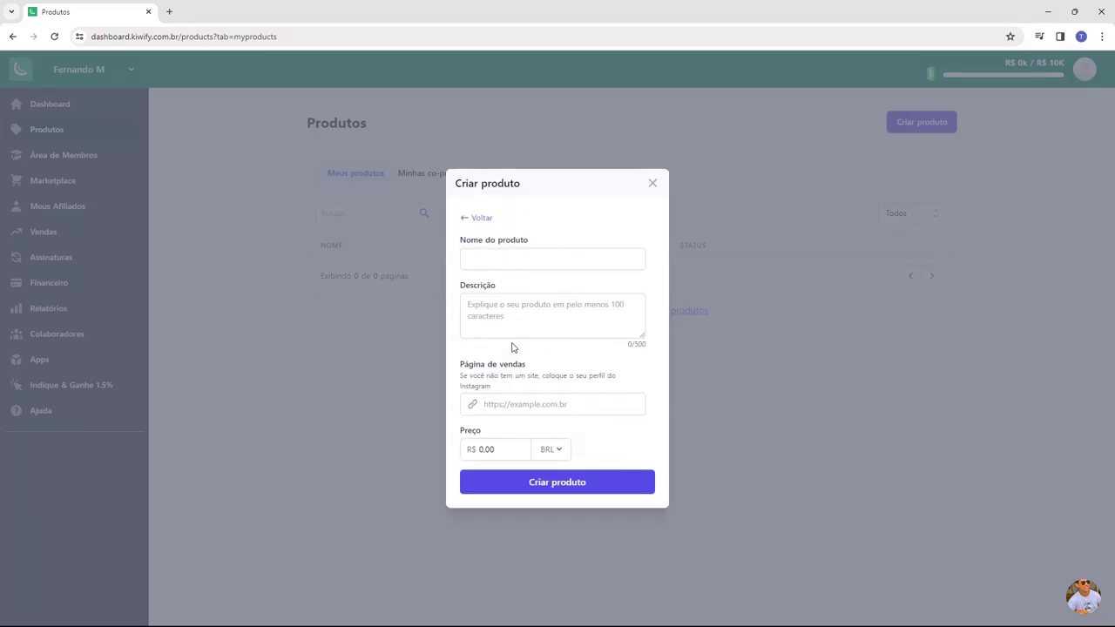
left_click_drag(461, 250, 505, 256)
left_click(504, 259)
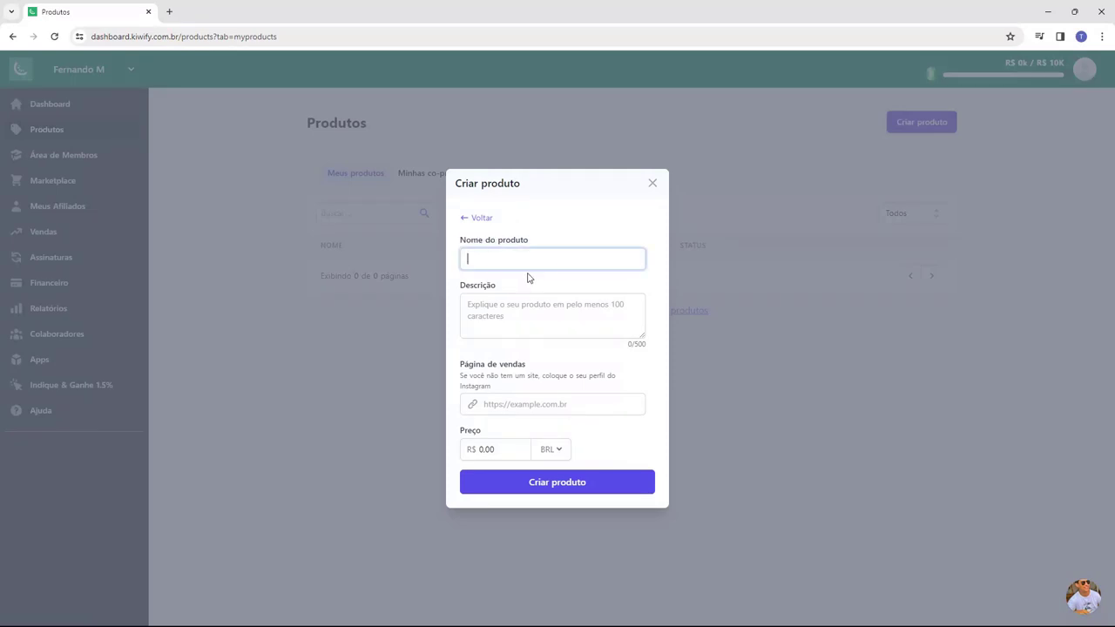
type("Curso Host2b")
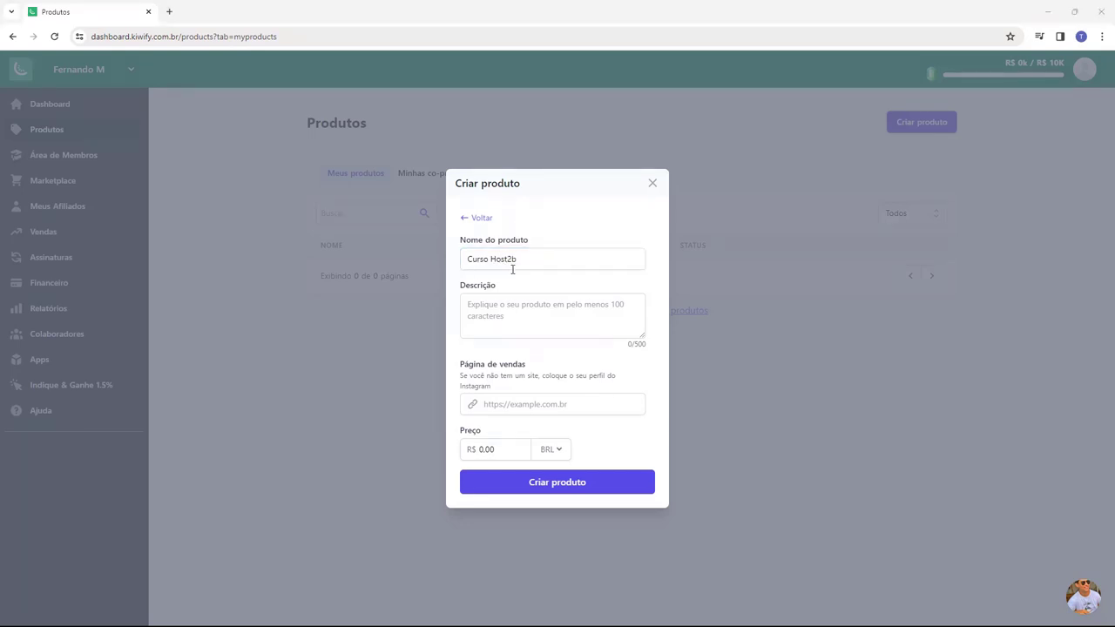
- Paste the prepared 142-character course description into Descrição
left_click_drag(459, 287, 508, 293)
left_click(503, 313)
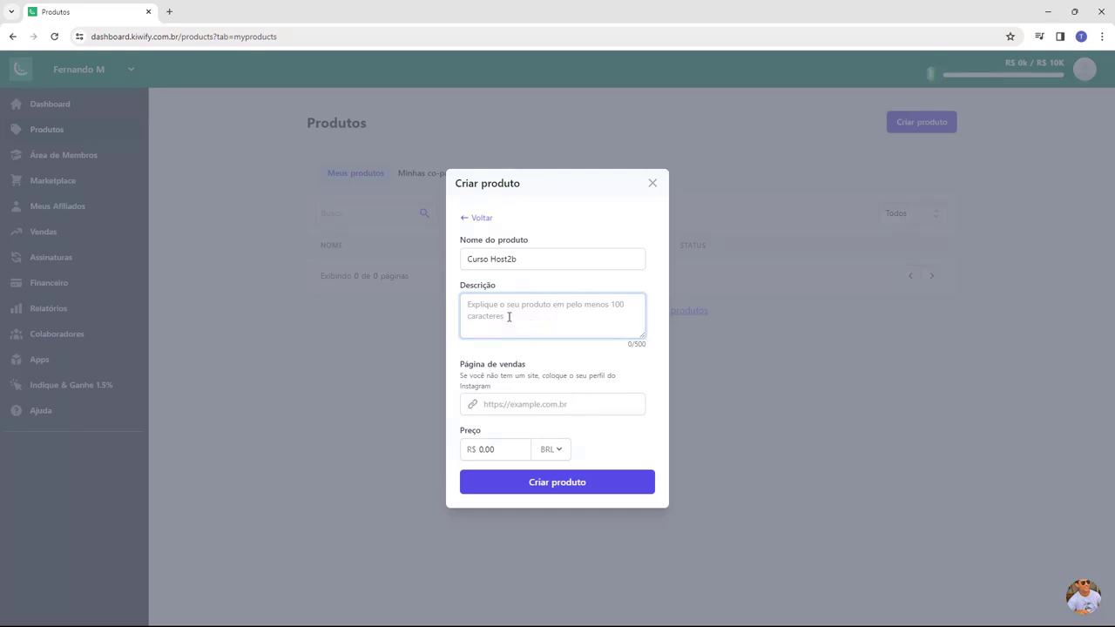
key("ctrl+v")
scroll(525, 320, "up", 1)
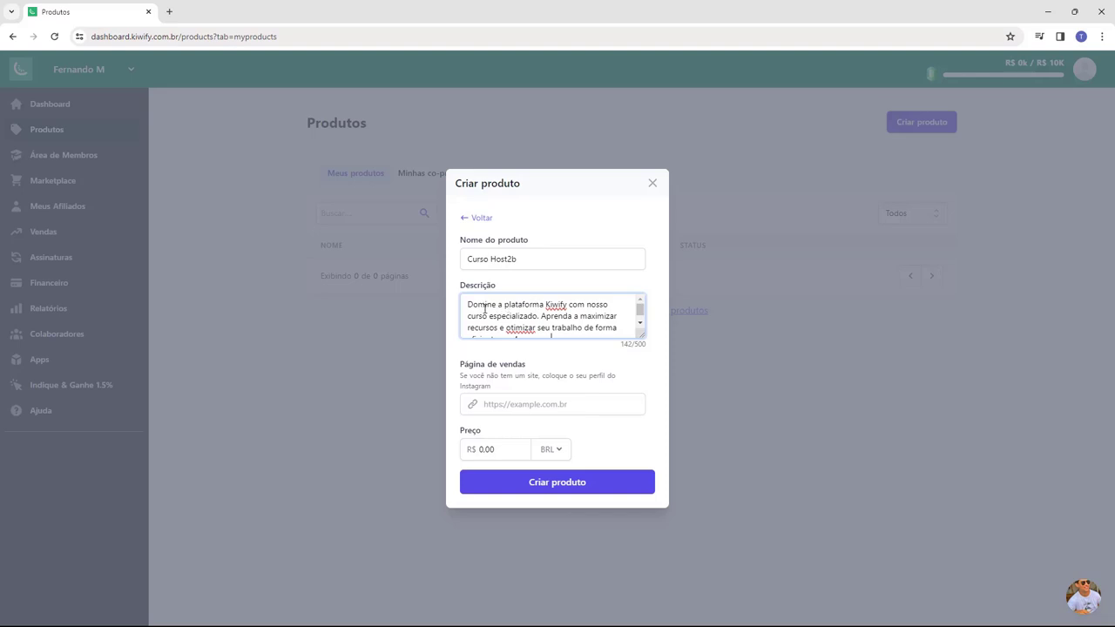
scroll(521, 315, "down", 1)
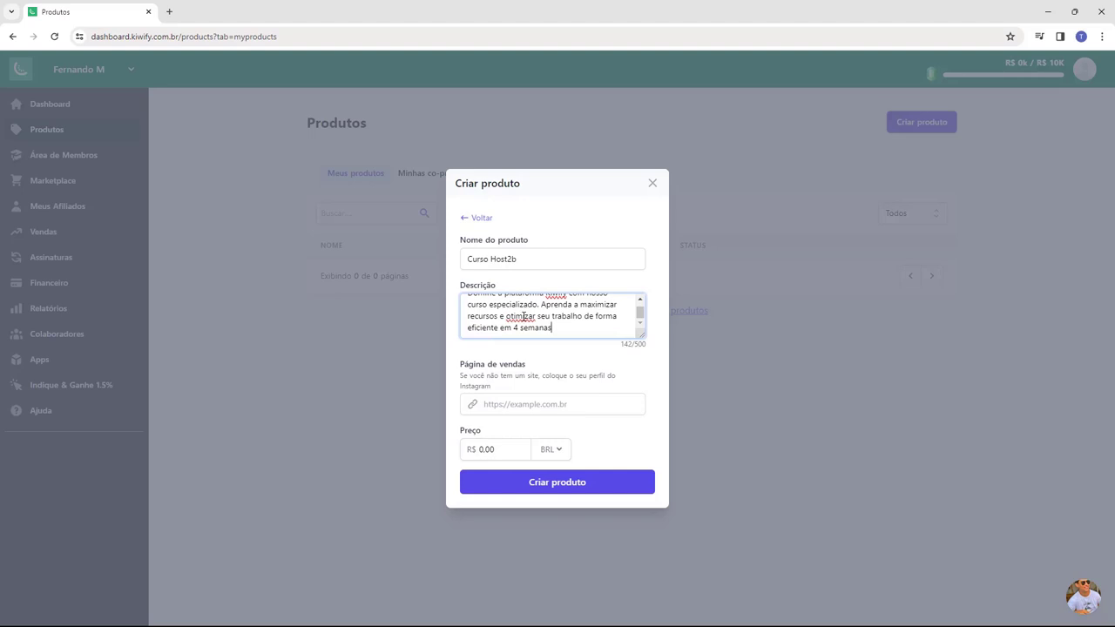
scroll(509, 327, "up", 1)
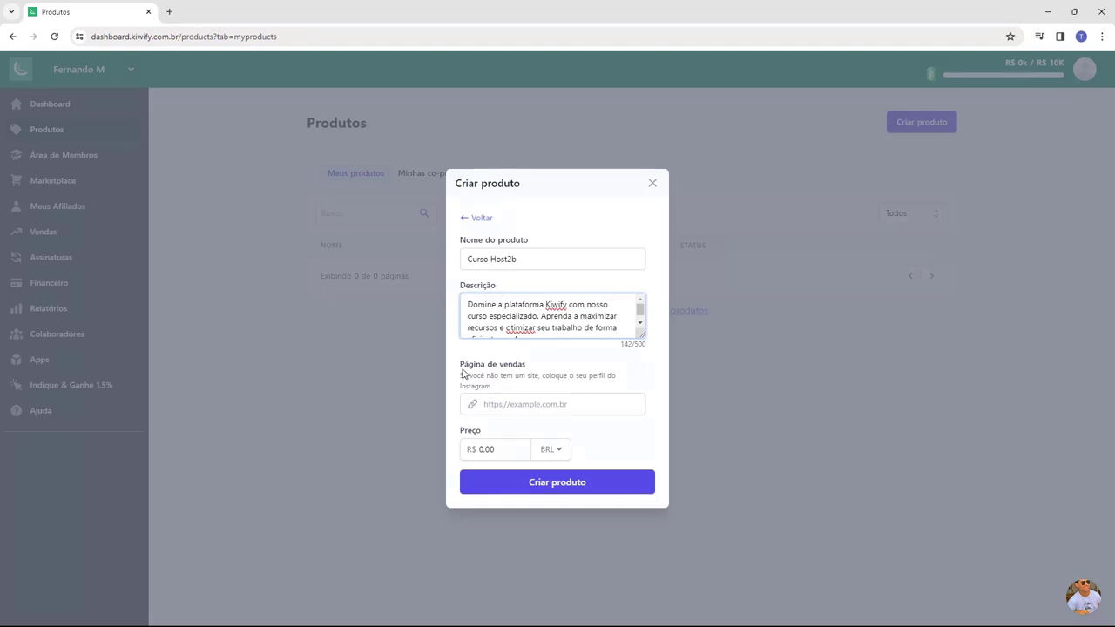
left_click_drag(459, 370, 504, 373)
left_click(504, 372)
left_click(516, 399)
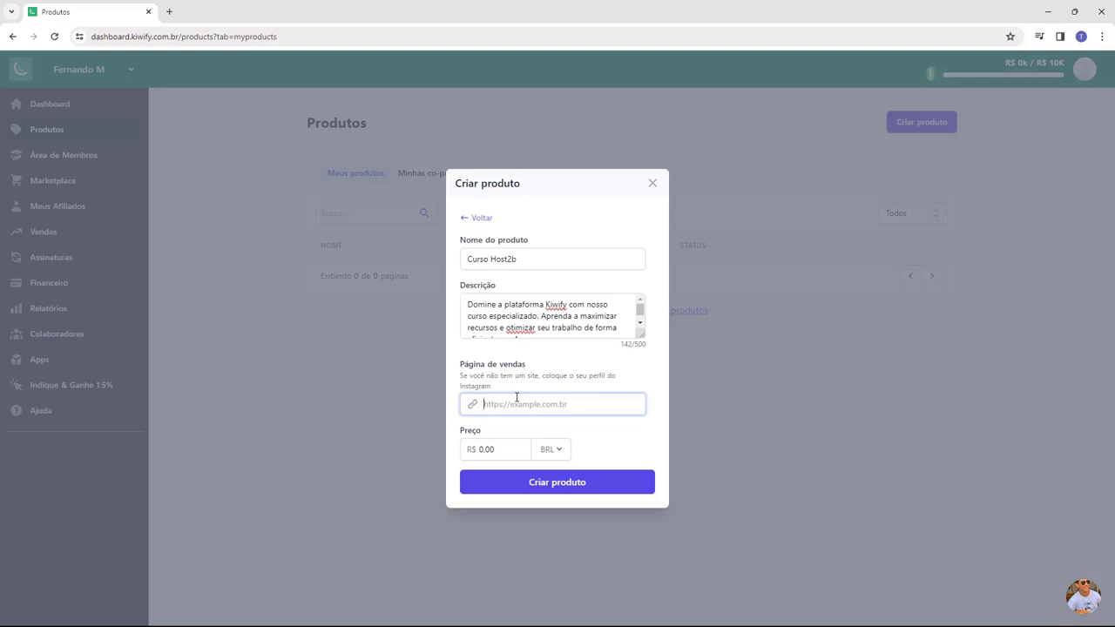
type("https://instagram.com/Host2b/")
left_click_drag(608, 407, 485, 409)
key("BackSpace")
type("https://host2b.com.br/curso")
key("Home")
left_click(521, 424)
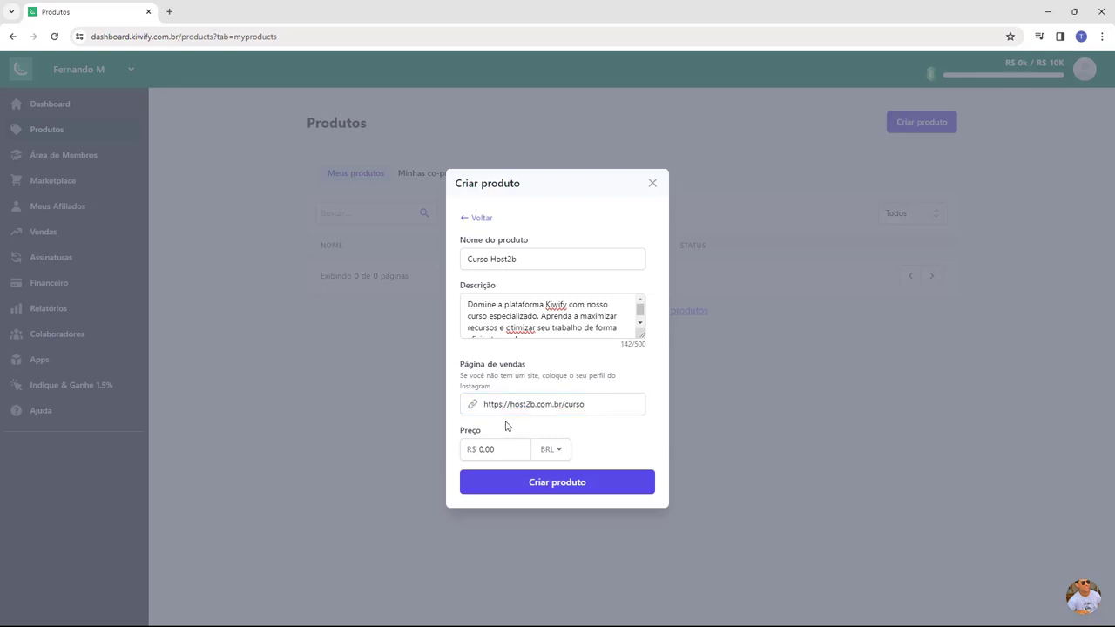
- Enter a price of R$ 200.00 and create the product
left_click_drag(460, 430, 484, 441)
left_click(497, 450)
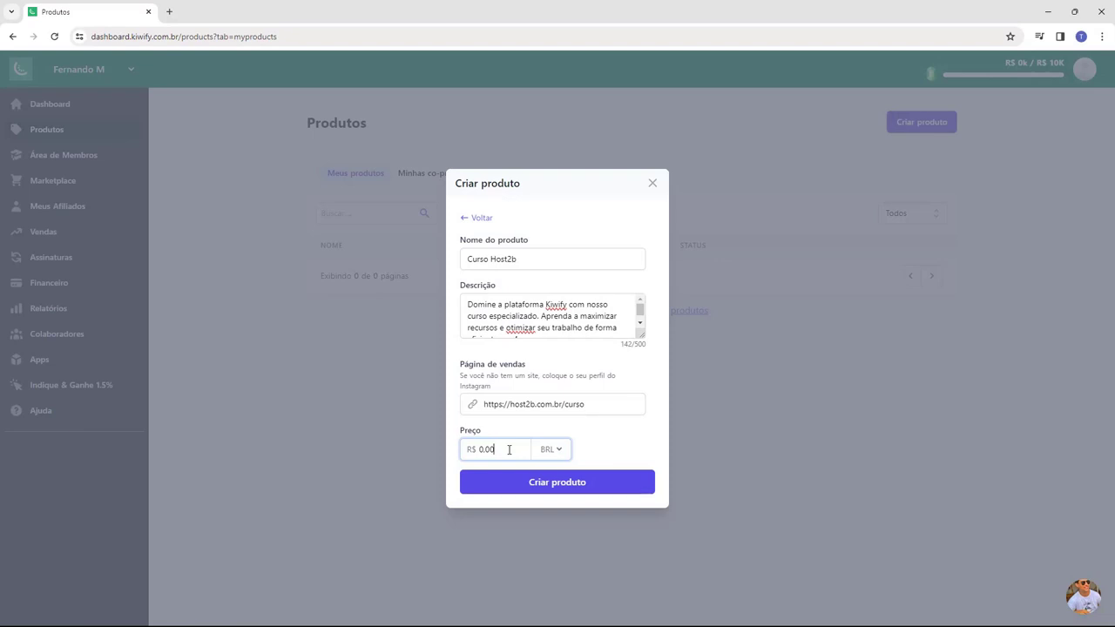
type("000")
left_click(517, 435)
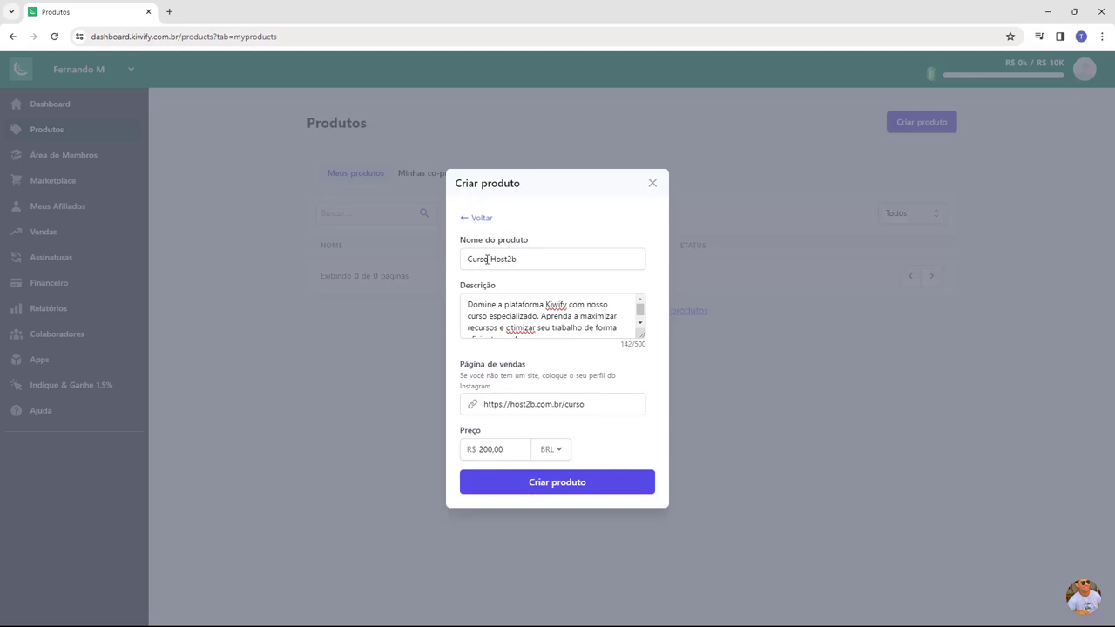
left_click(550, 491)
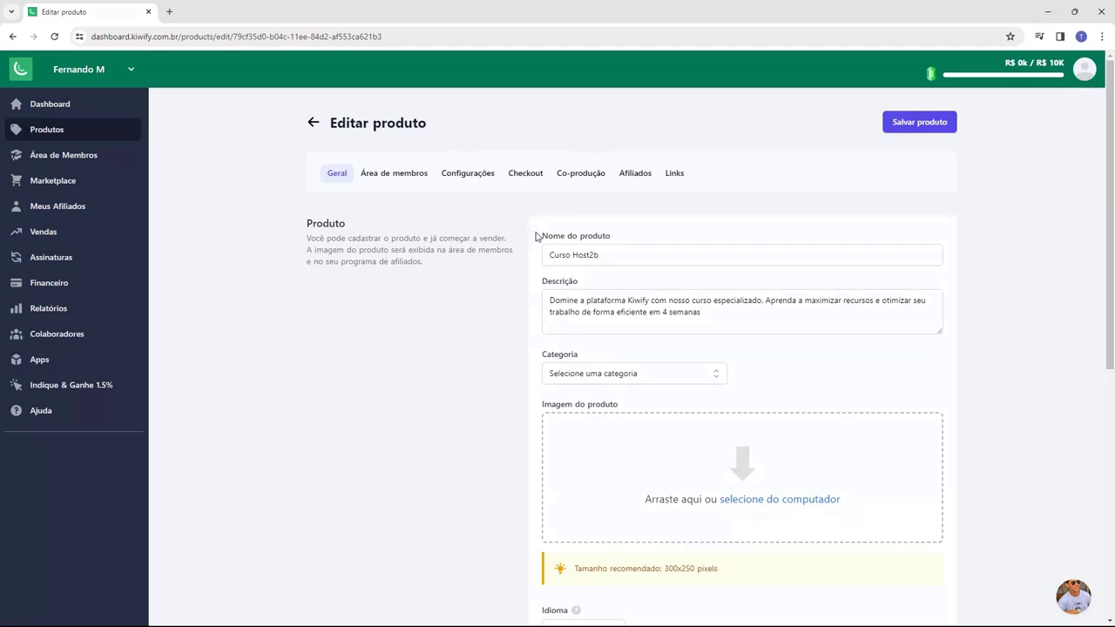
- Set the category to Empreendedorismo Digital and add the host2b logo as product image
scroll(534, 236, "down", 2)
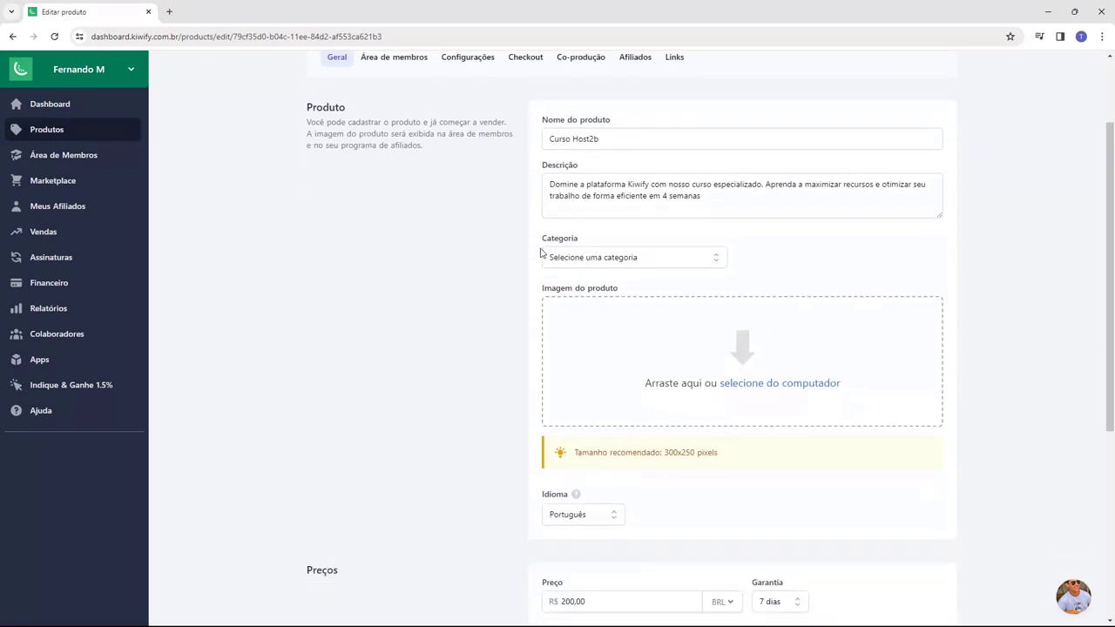
left_click_drag(537, 239, 578, 247)
left_click(579, 246)
left_click(555, 263)
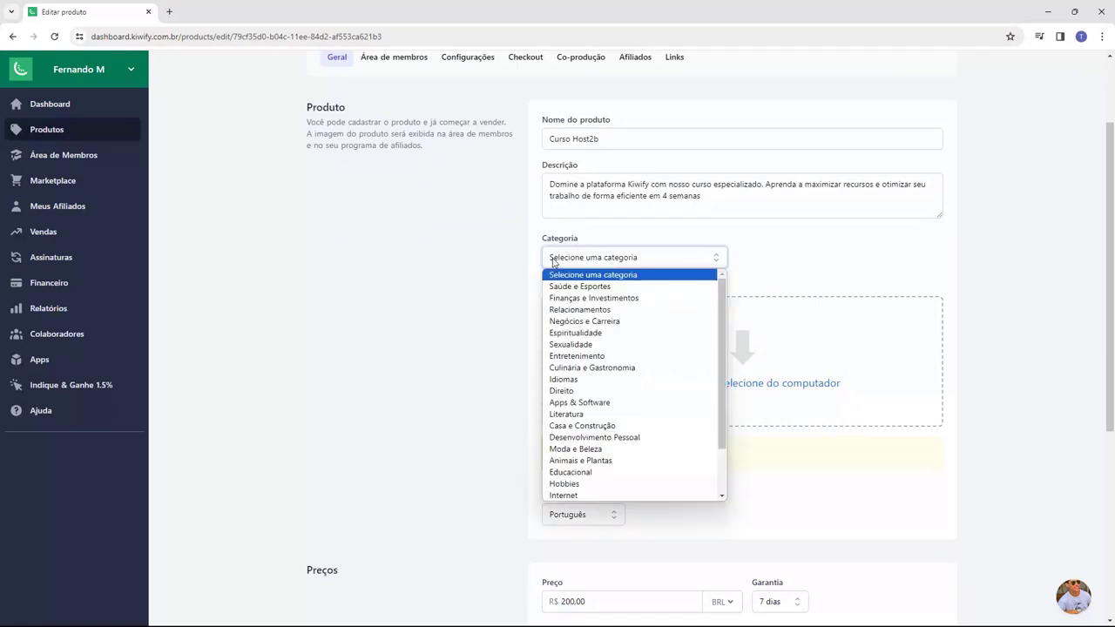
scroll(646, 313, "down", 2)
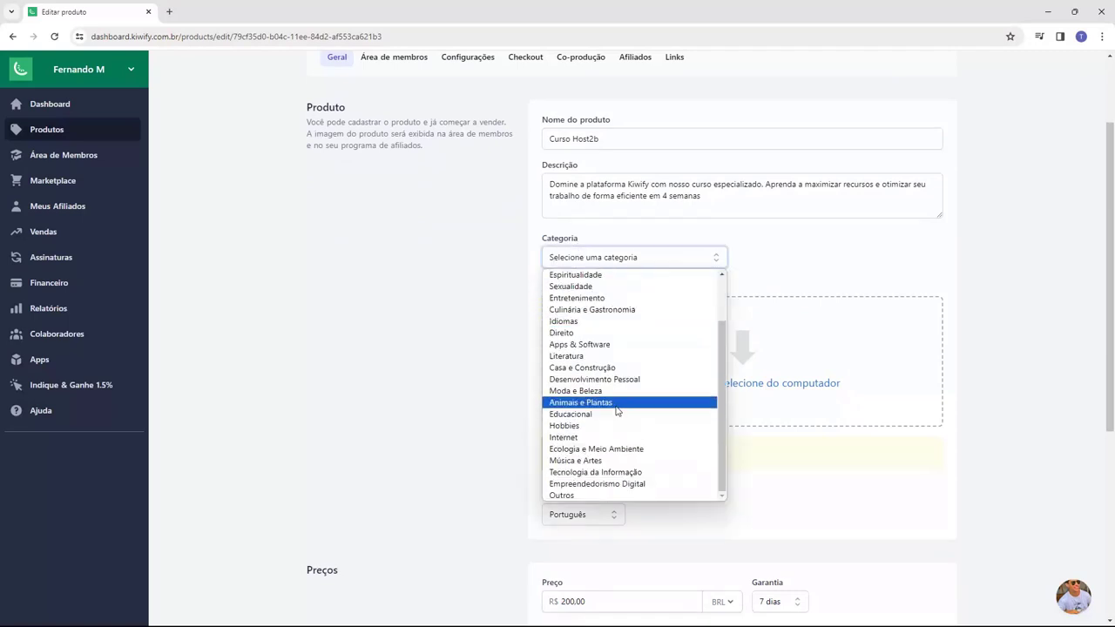
scroll(597, 475, "up", 2)
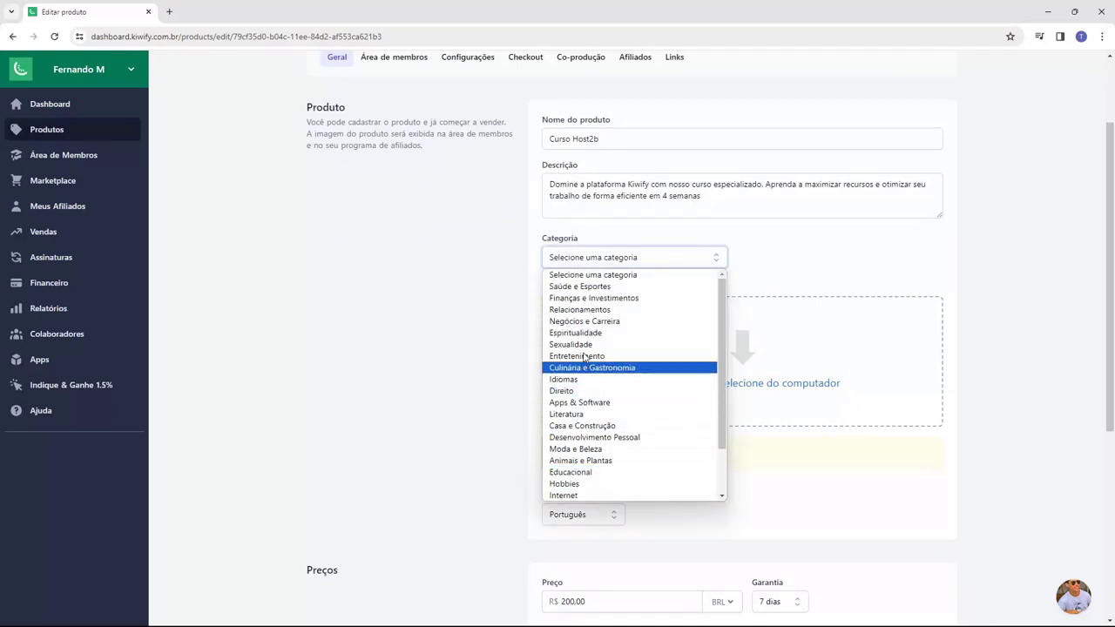
scroll(601, 479, "down", 2)
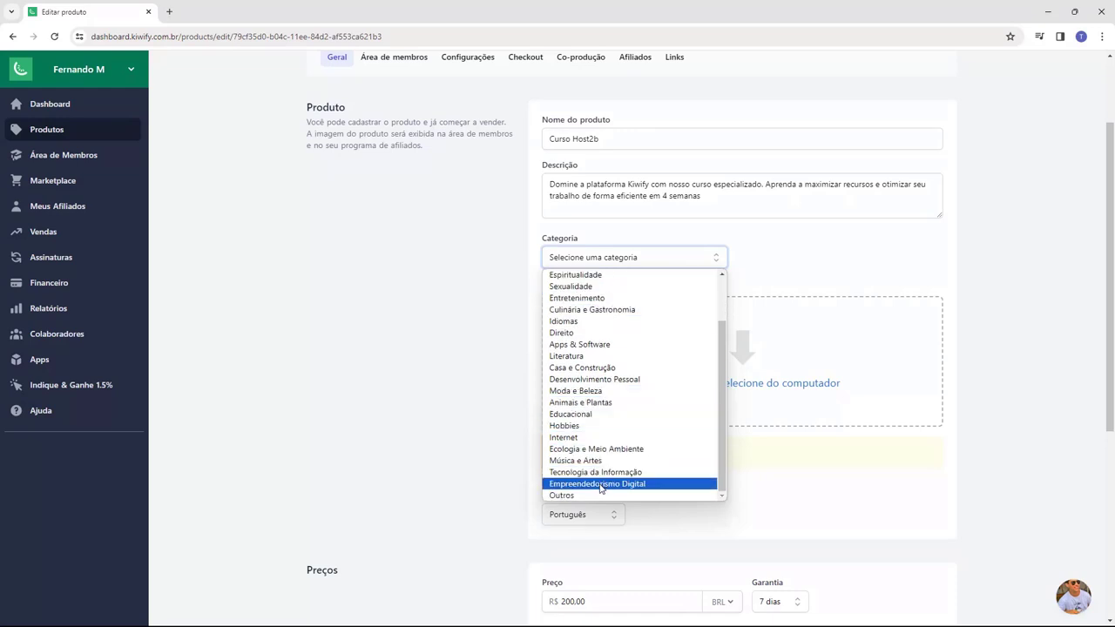
left_click(566, 484)
left_click(509, 295)
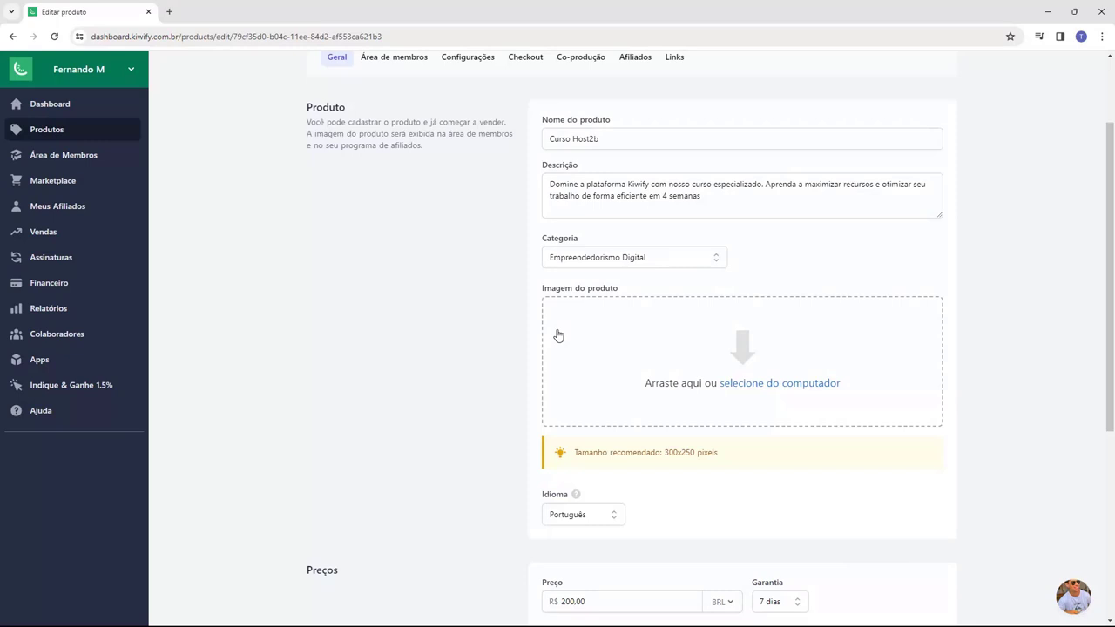
left_click_drag(574, 452, 670, 457)
left_click(670, 457)
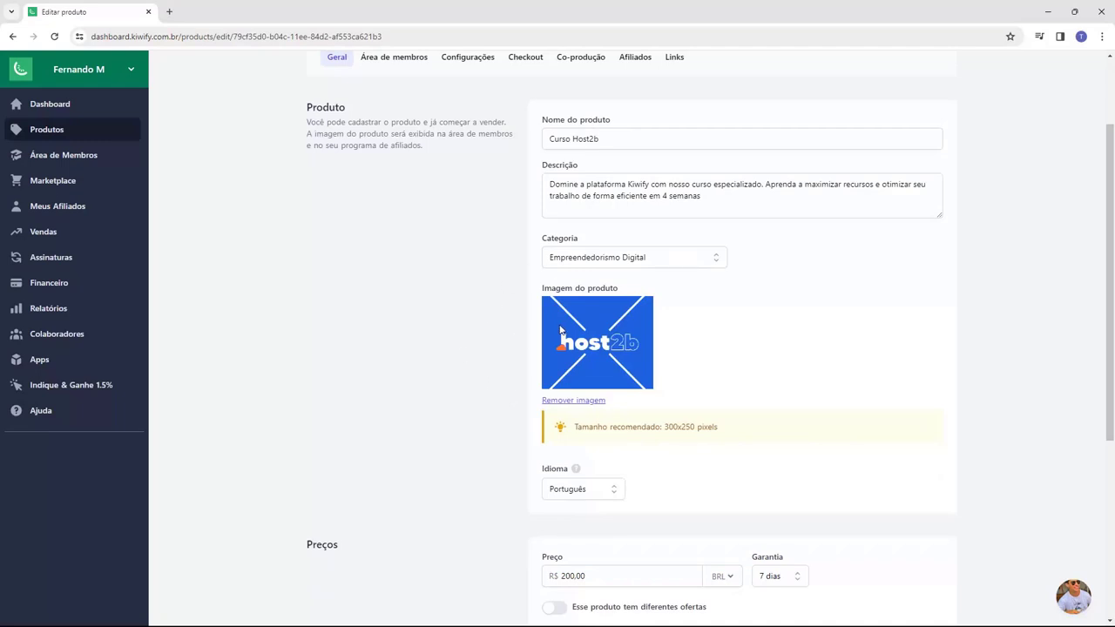
- Enter the support e-mail address in the customer support section
scroll(483, 335, "down", 2)
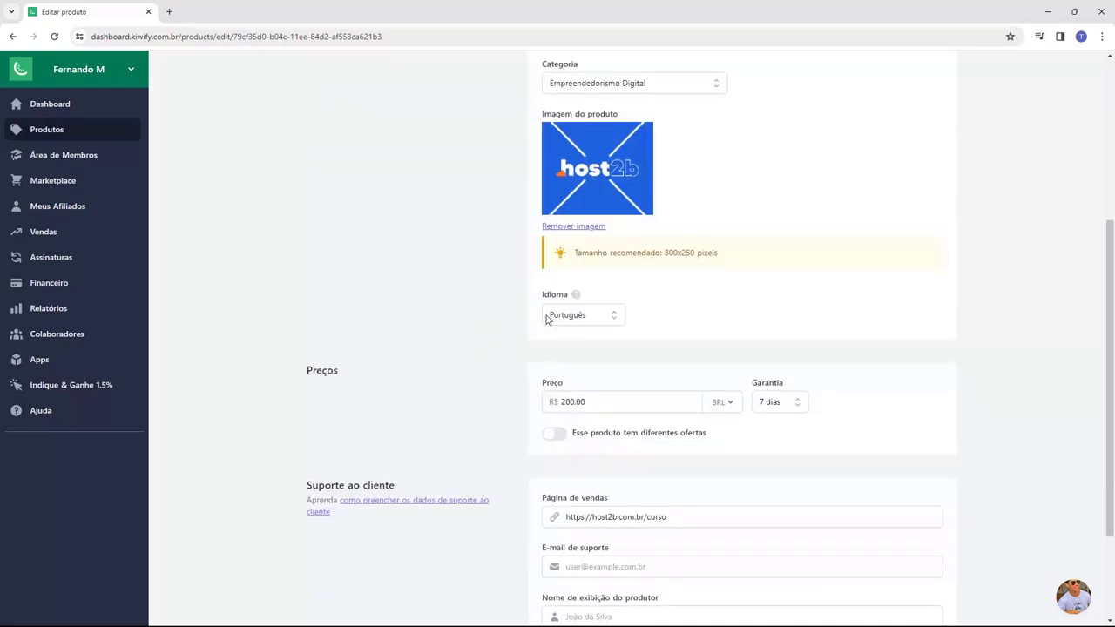
scroll(357, 334, "down", 1)
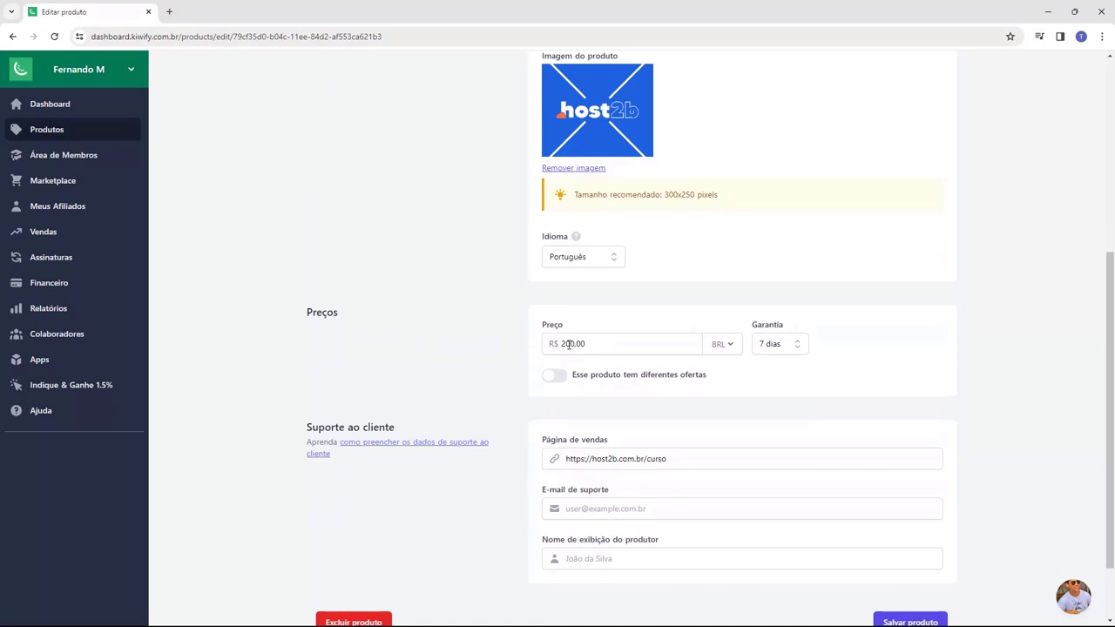
scroll(494, 348, "down", 1)
left_click_drag(314, 375, 377, 369)
left_click(378, 370)
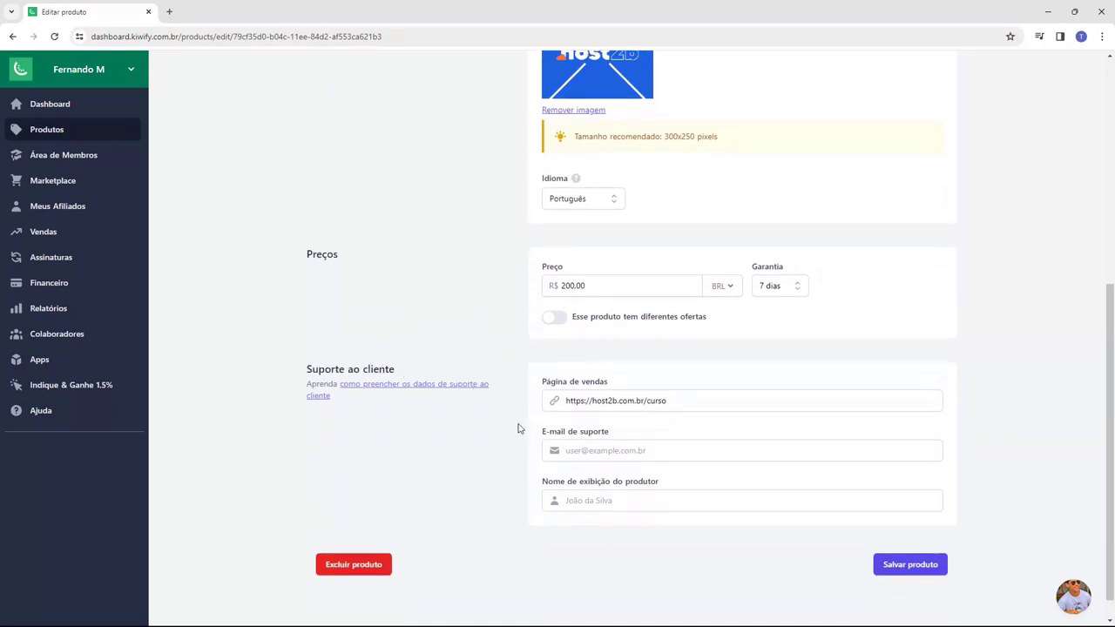
left_click_drag(540, 432, 640, 441)
left_click(640, 446)
left_click(635, 449)
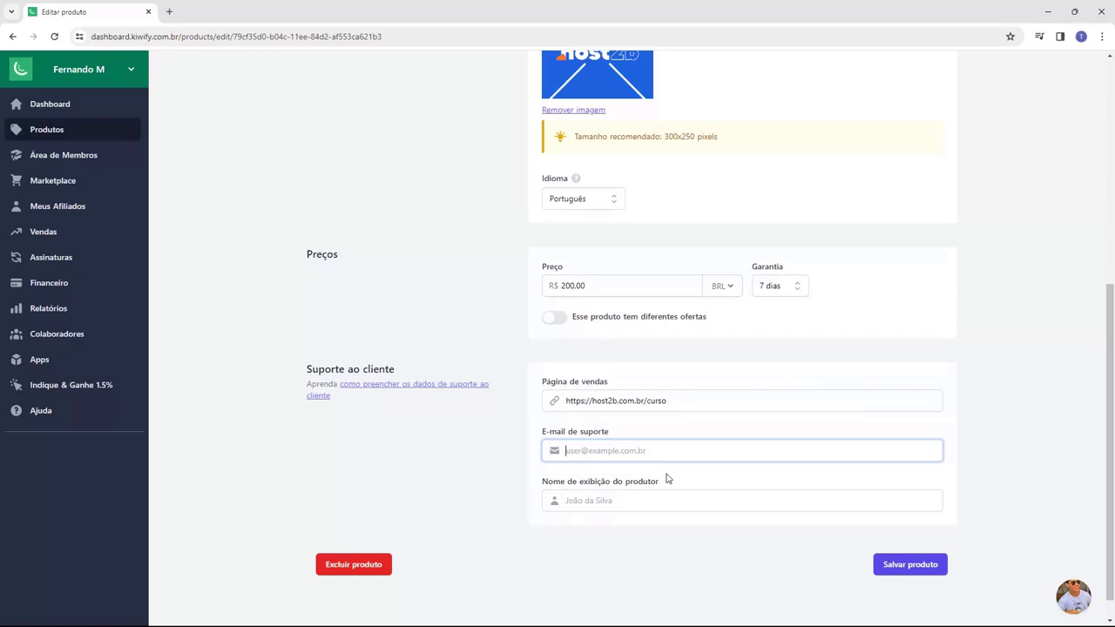
- Fill in the producer's display name for customer support
left_click_drag(533, 485, 566, 485)
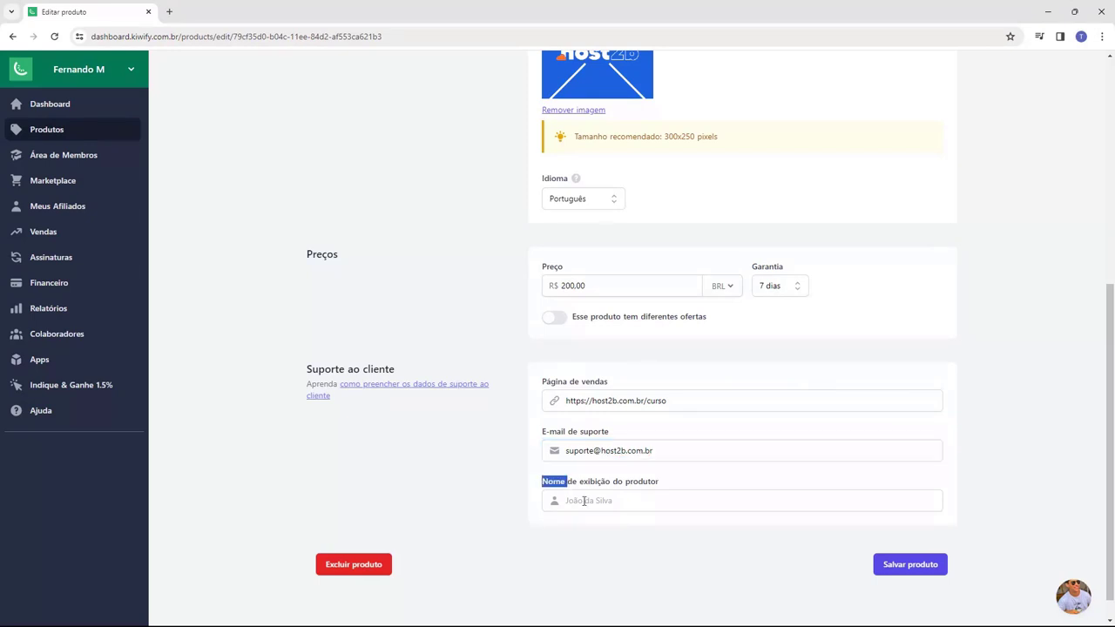
left_click(583, 501)
type("F")
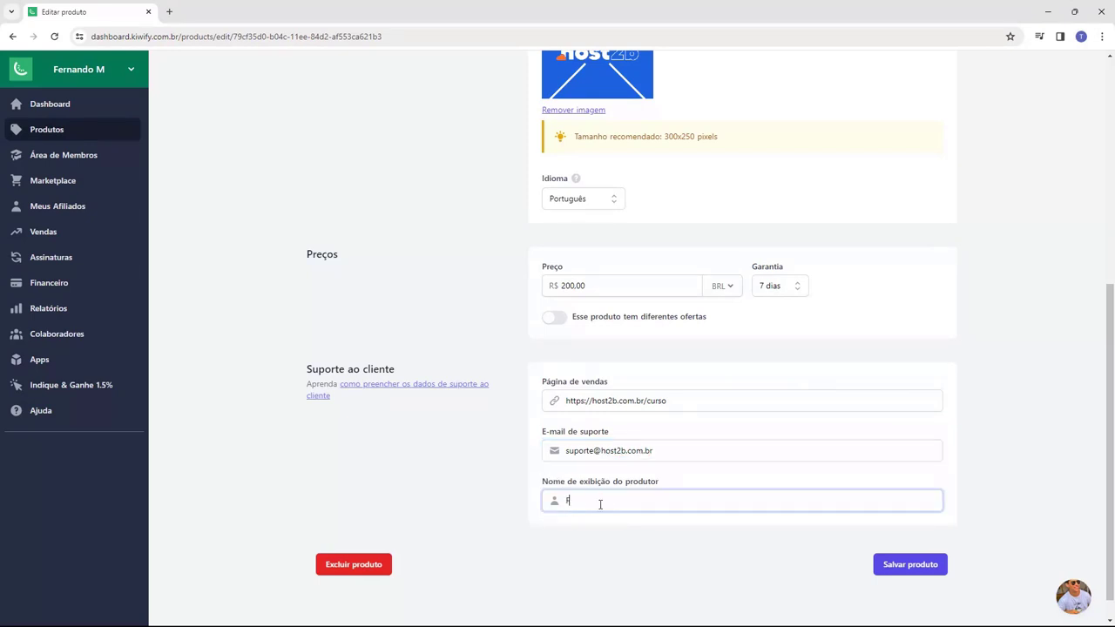
type("ernandoM")
left_click(529, 488)
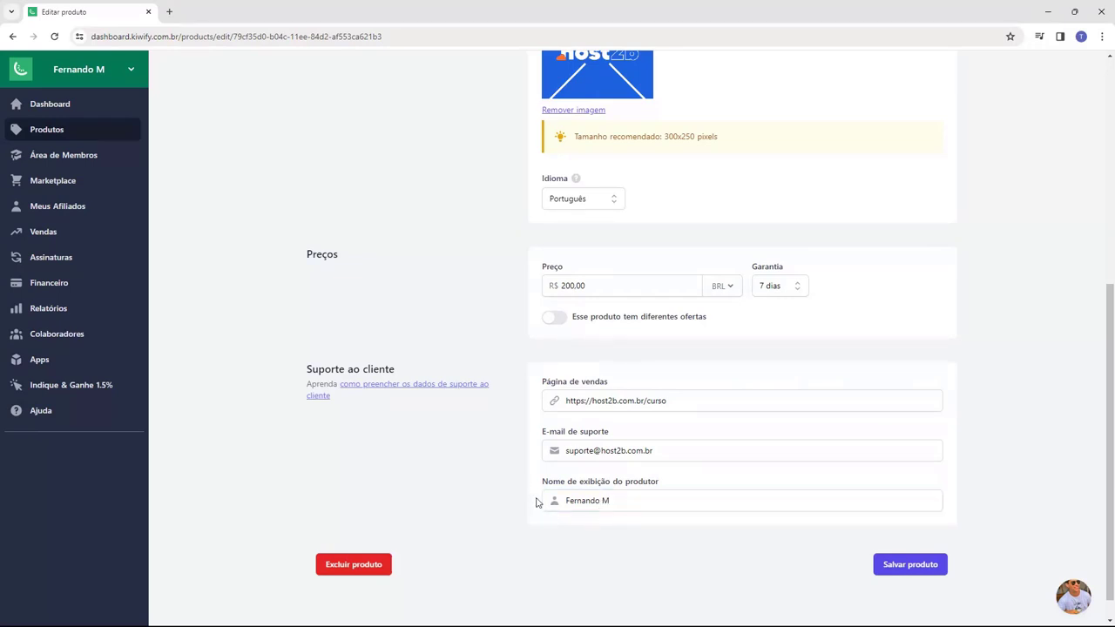
scroll(536, 501, "up", 5)
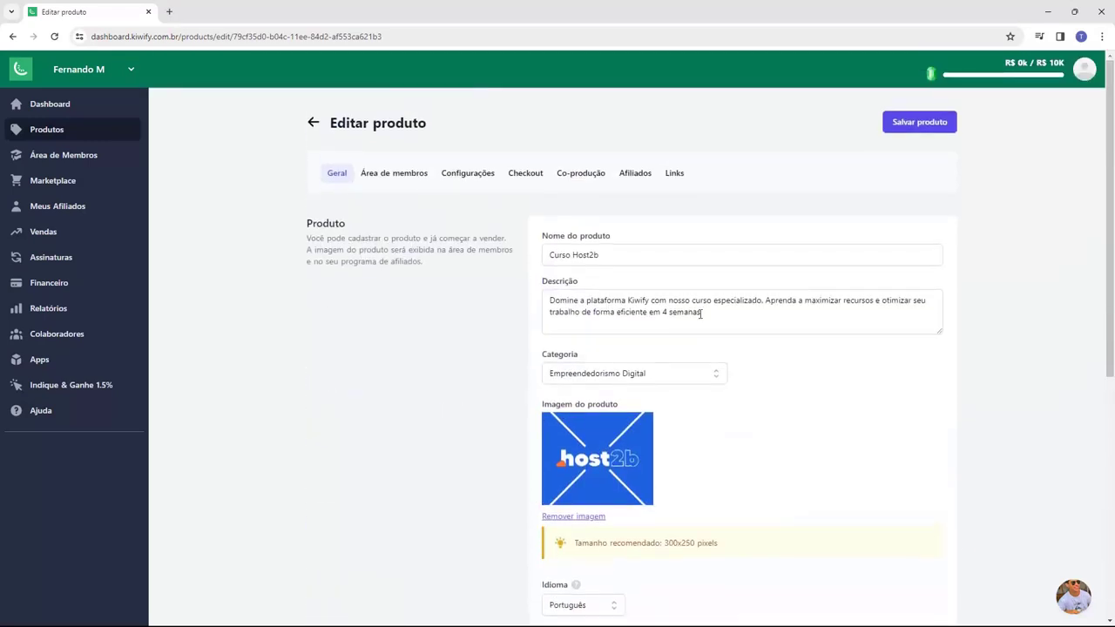
- Save the product, then look through the Configurações, Checkout, Afiliados and Links tabs
left_click(920, 131)
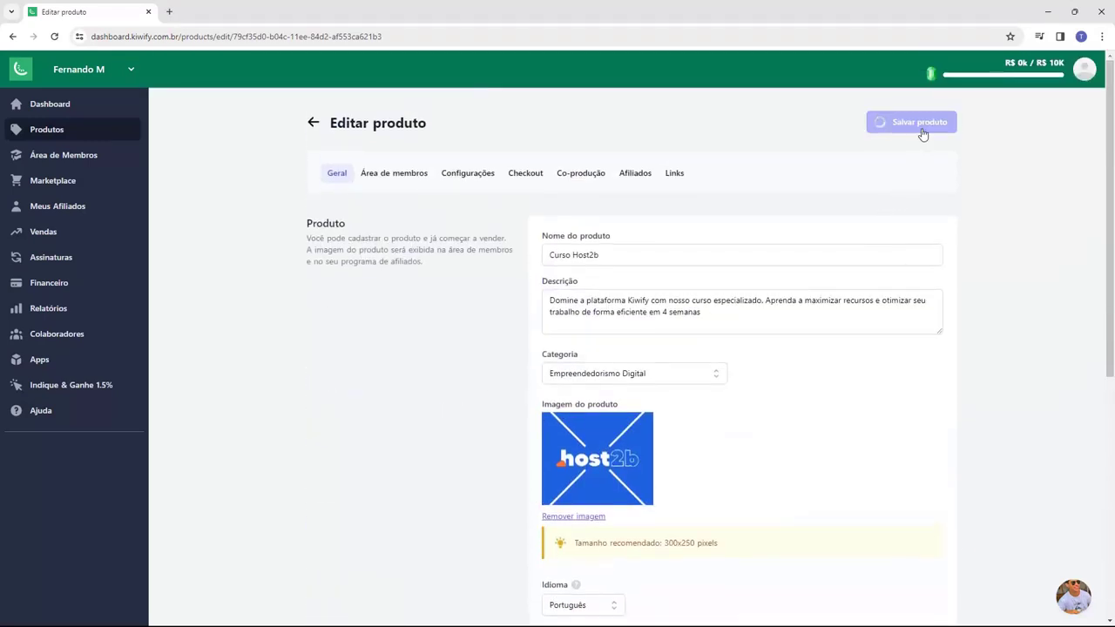
left_click(467, 178)
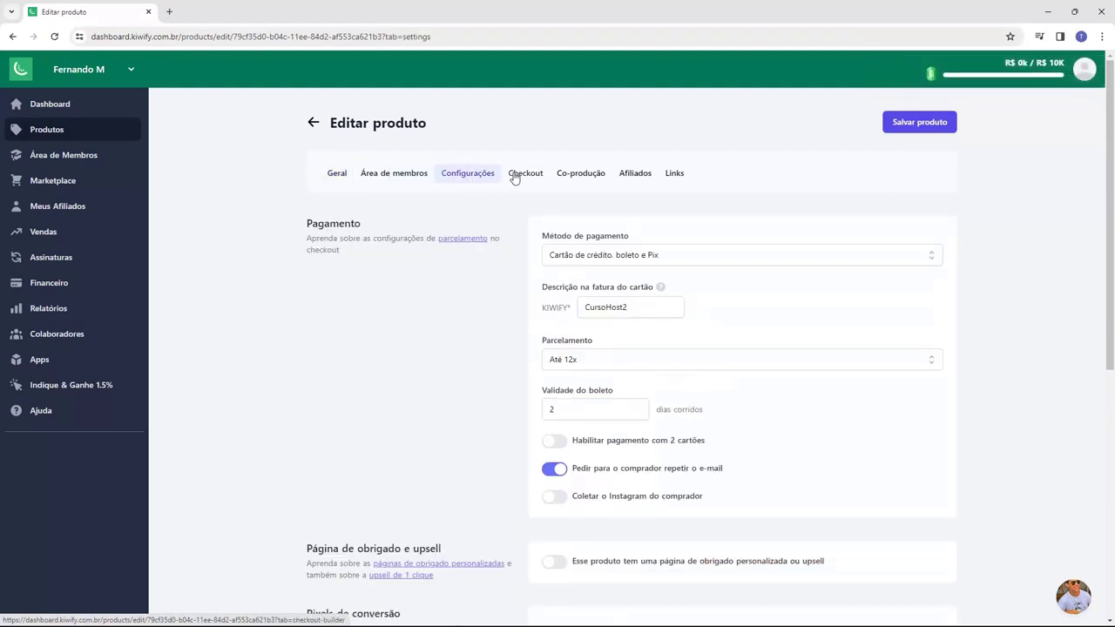
left_click(520, 176)
left_click(635, 176)
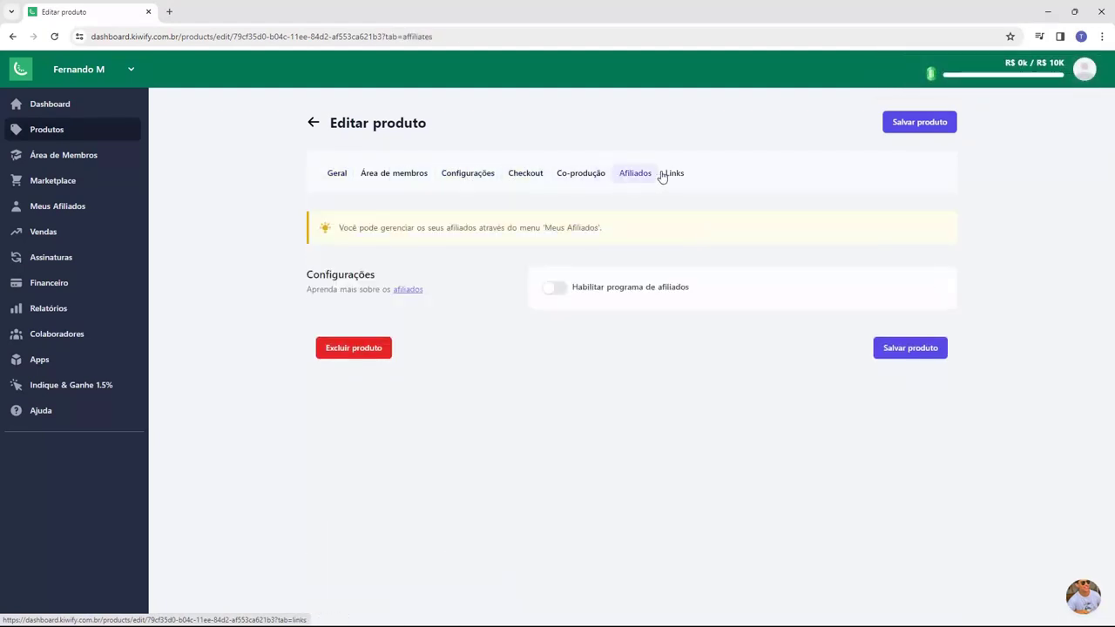
left_click(671, 176)
- Recheck the payment settings and return to the Geral tab
left_click(486, 180)
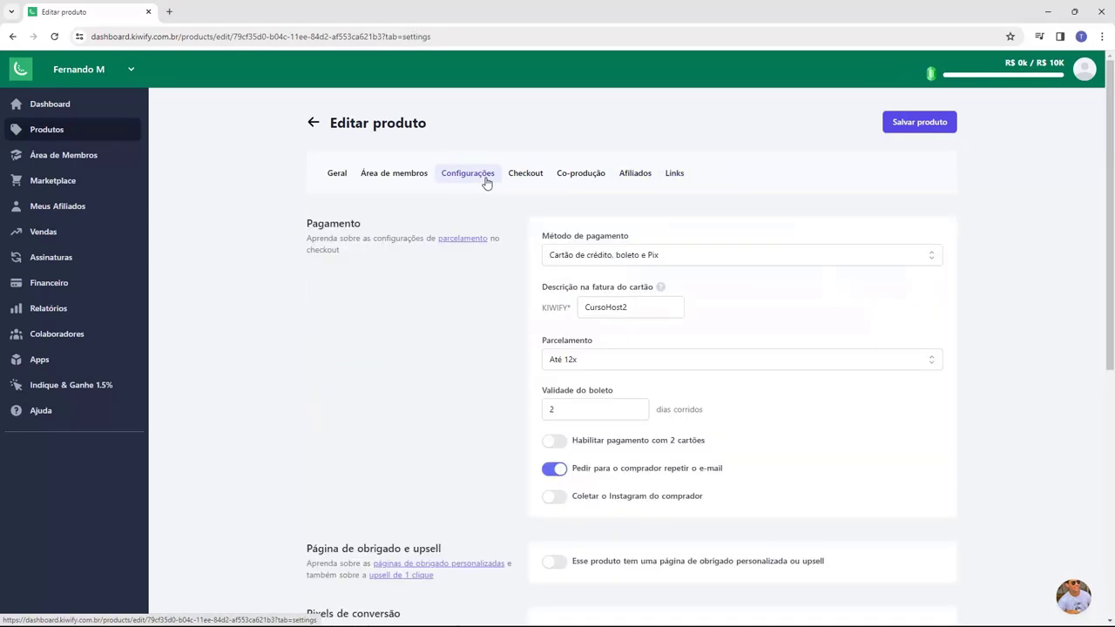
scroll(460, 298, "down", 4)
scroll(460, 298, "up", 2)
scroll(460, 297, "up", 3)
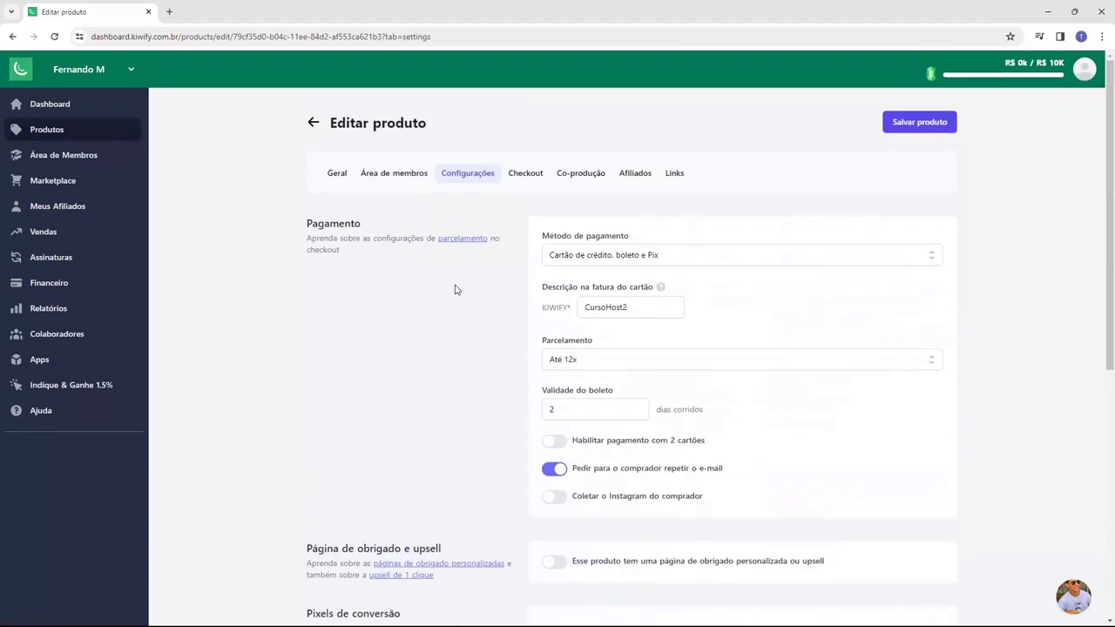
left_click(336, 175)
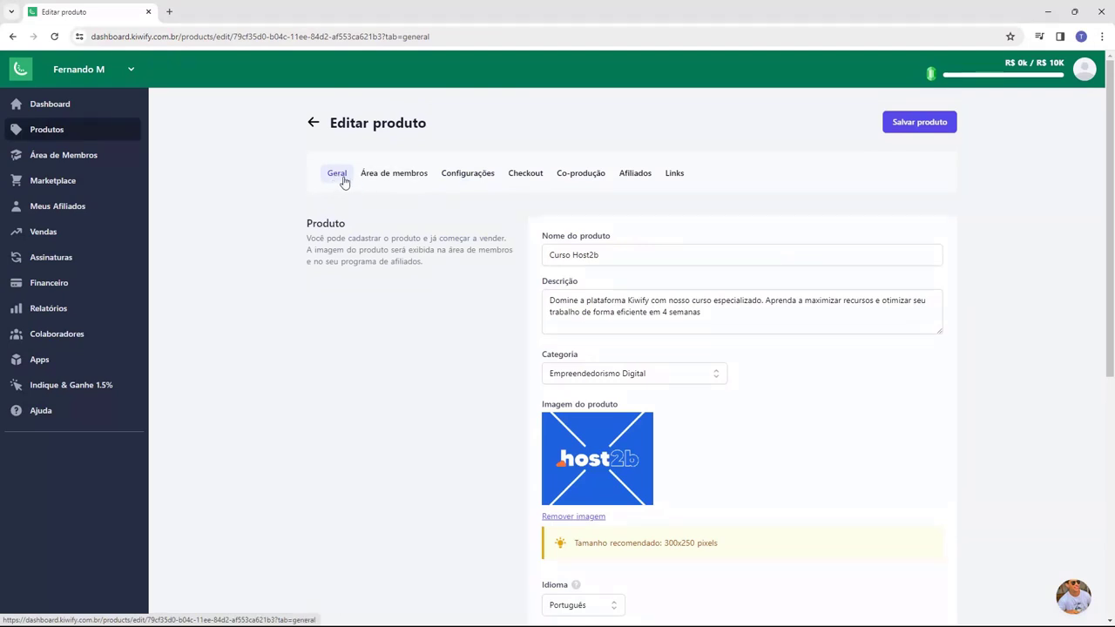
- In Área de membros, add a module named 'Módulo 1 - Introdução'
left_click(397, 174)
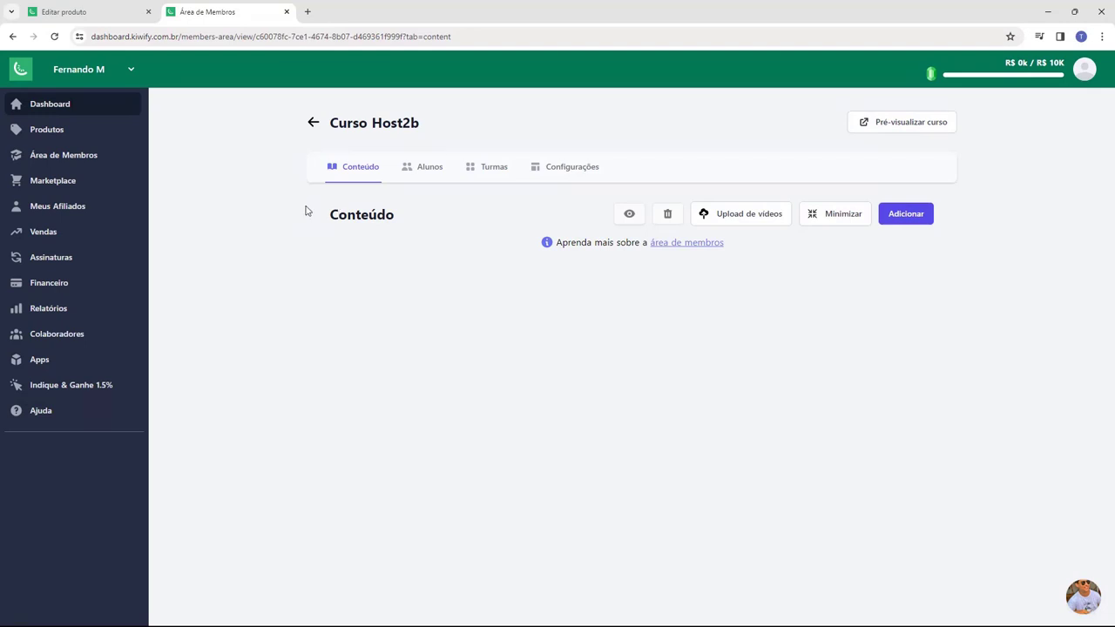
left_click(922, 226)
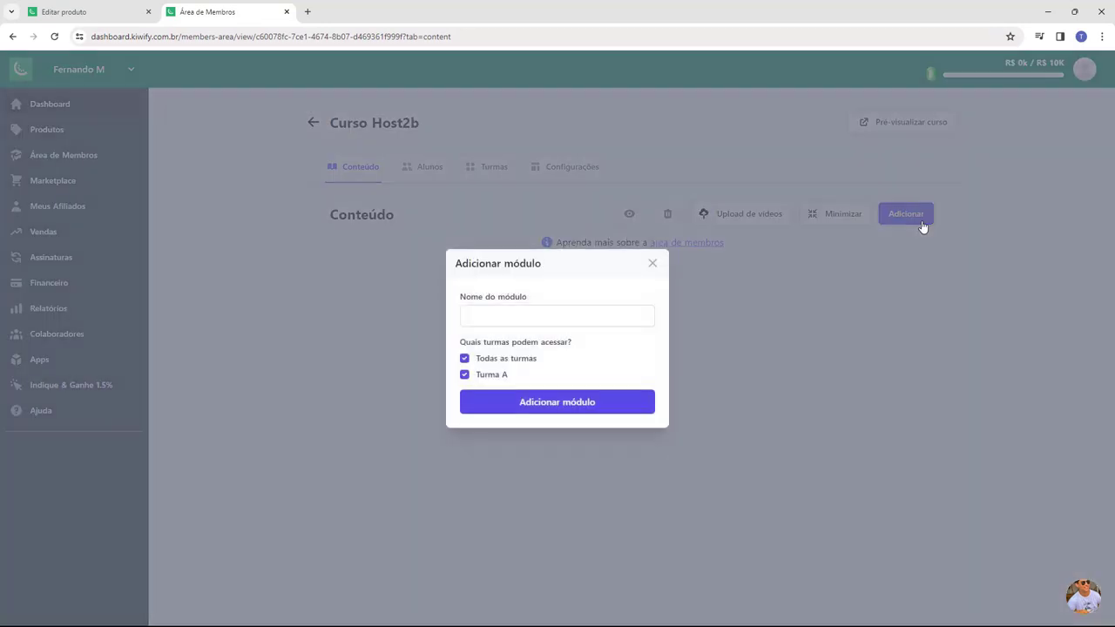
left_click(494, 312)
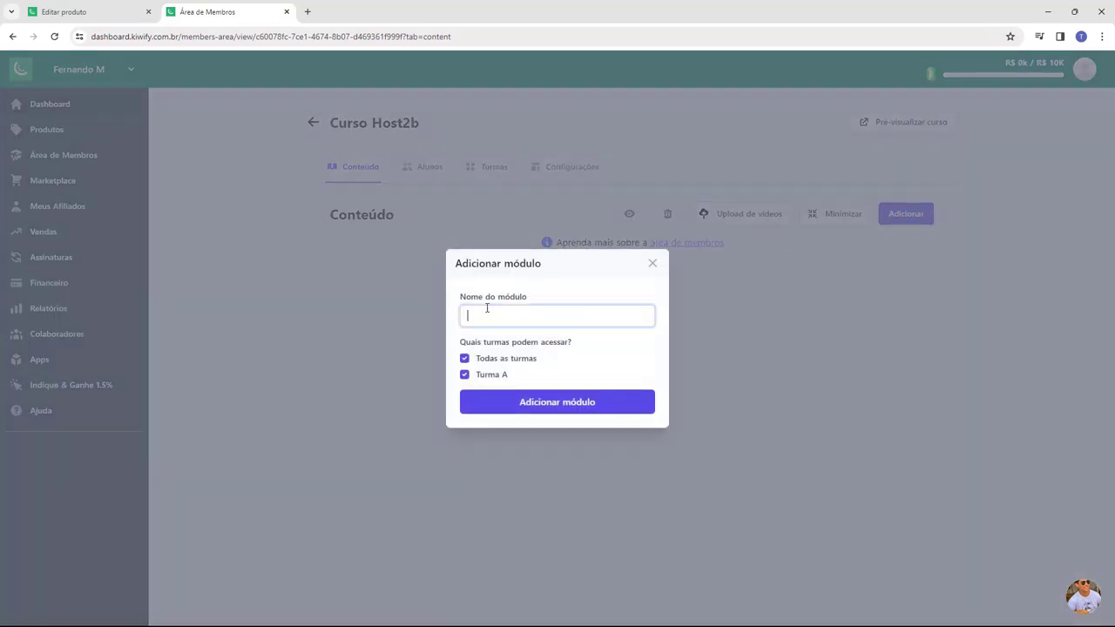
type("Módulo 1 - Introdução")
left_click(565, 402)
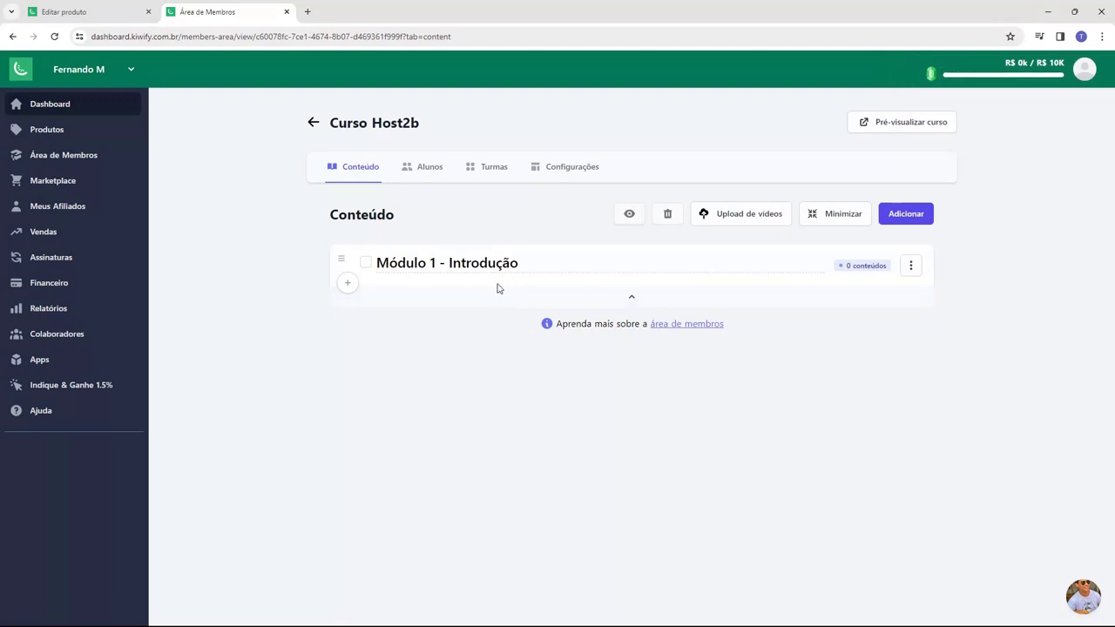
- Add new content to the module titled 'Aula 01 - Introducão ao Curso'
left_click(348, 284)
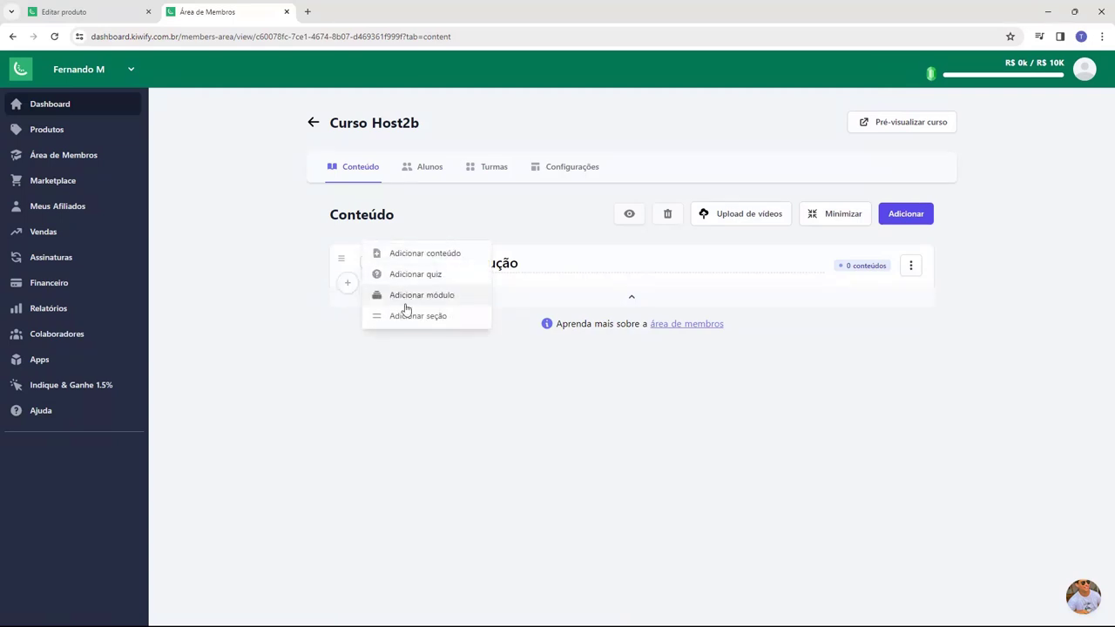
left_click(383, 255)
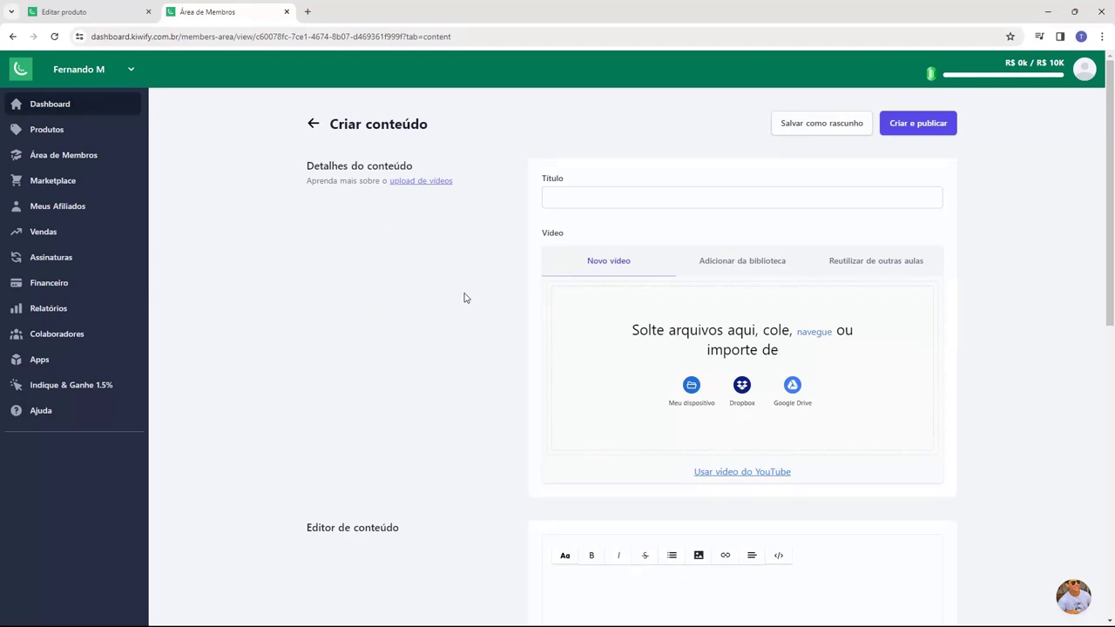
left_click(649, 207)
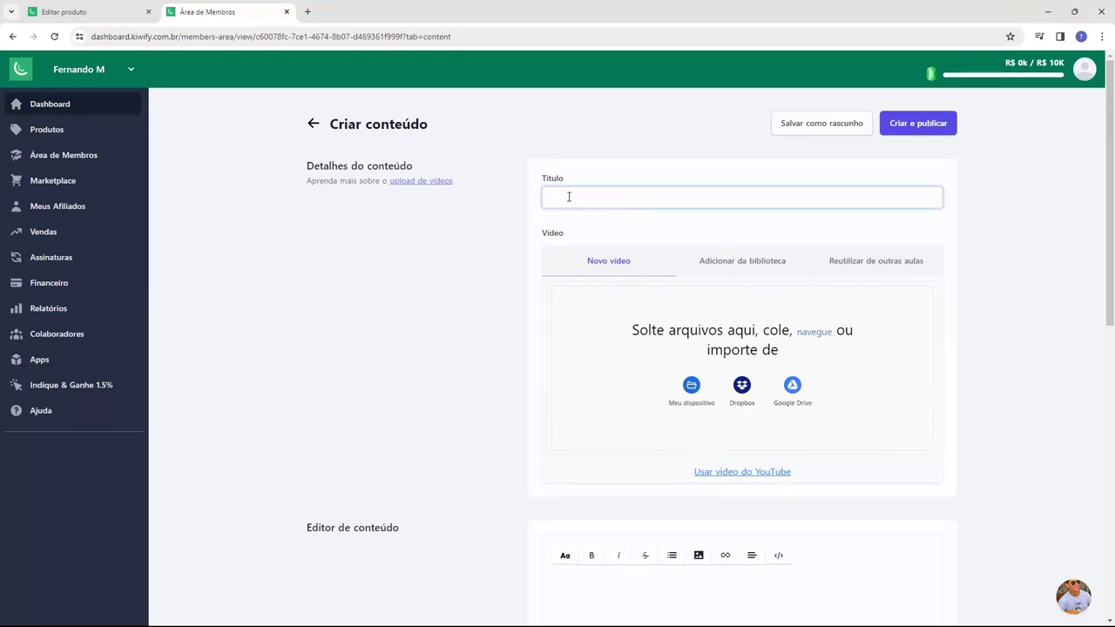
type("Aula 01 - Introducão ao Curso")
left_click(543, 235)
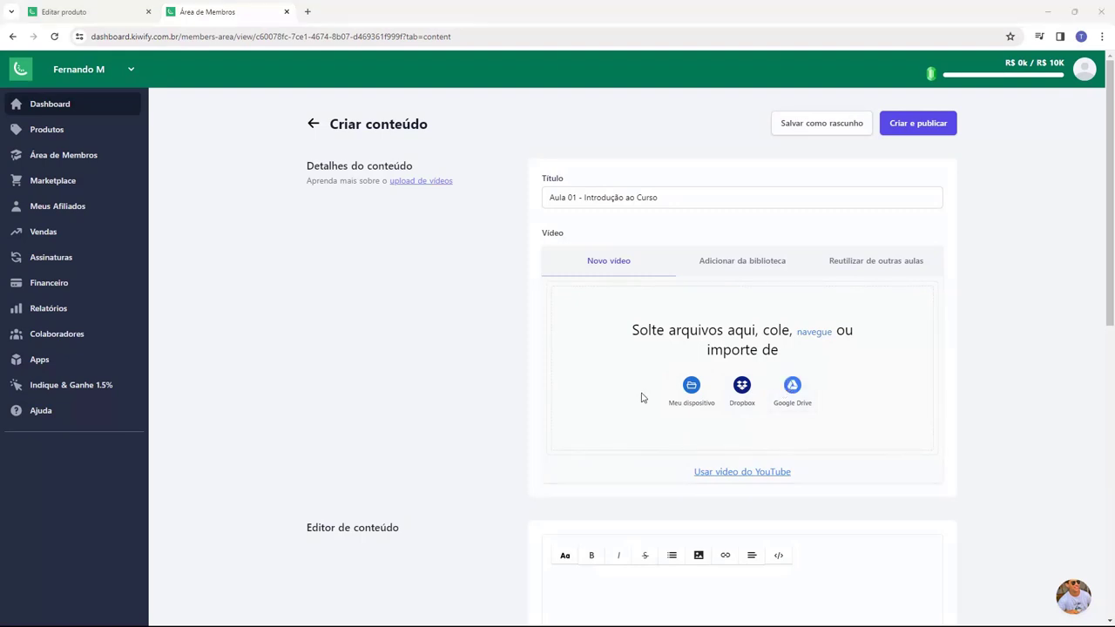
- Attach the lesson video by pasting its YouTube URL
left_click(725, 475)
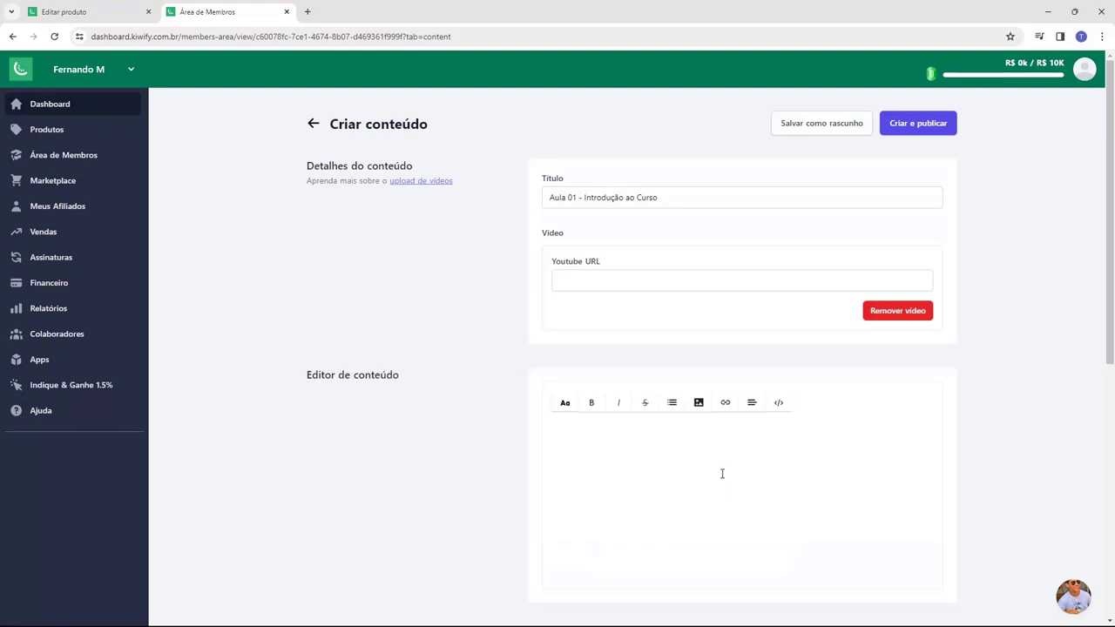
left_click(652, 277)
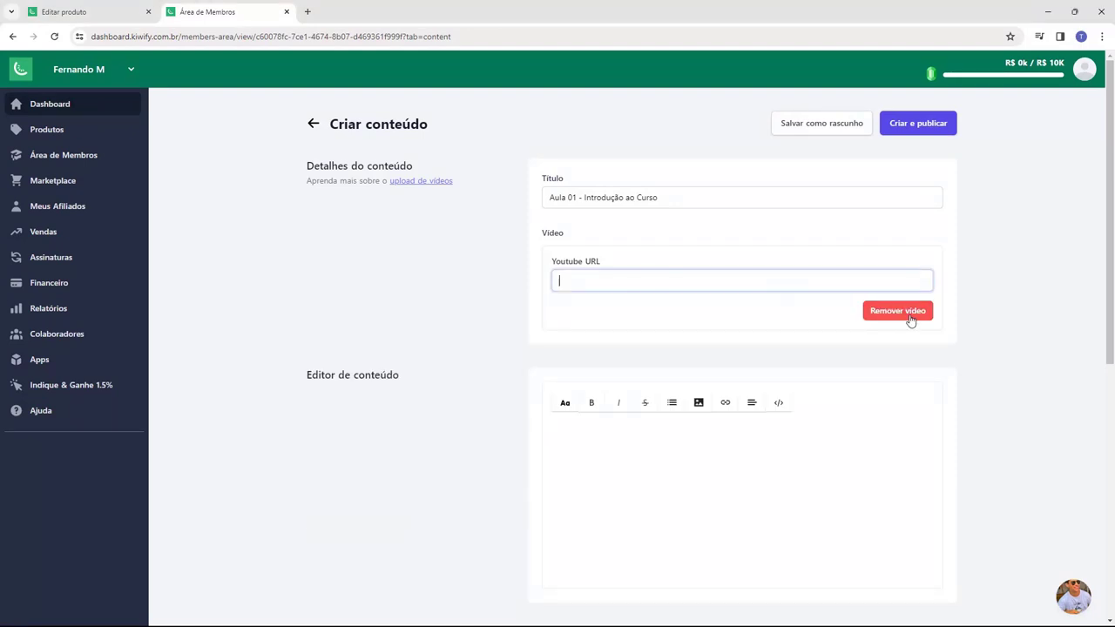
left_click(911, 316)
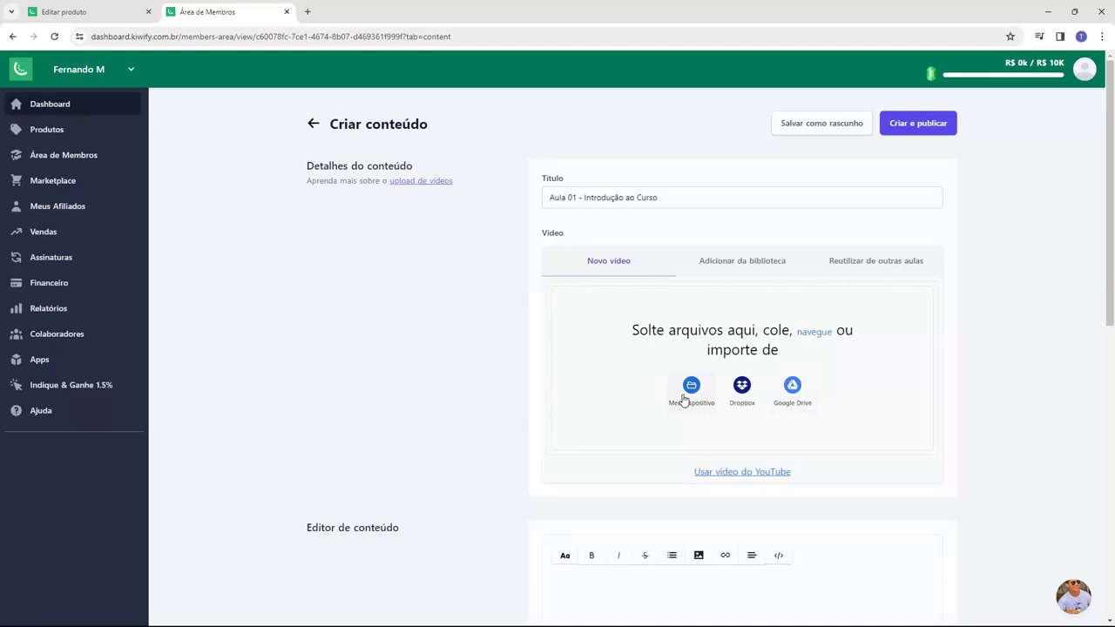
left_click(729, 472)
left_click(658, 281)
type("https://www.youtube.com/watch?v=T3WOuRP9sRs")
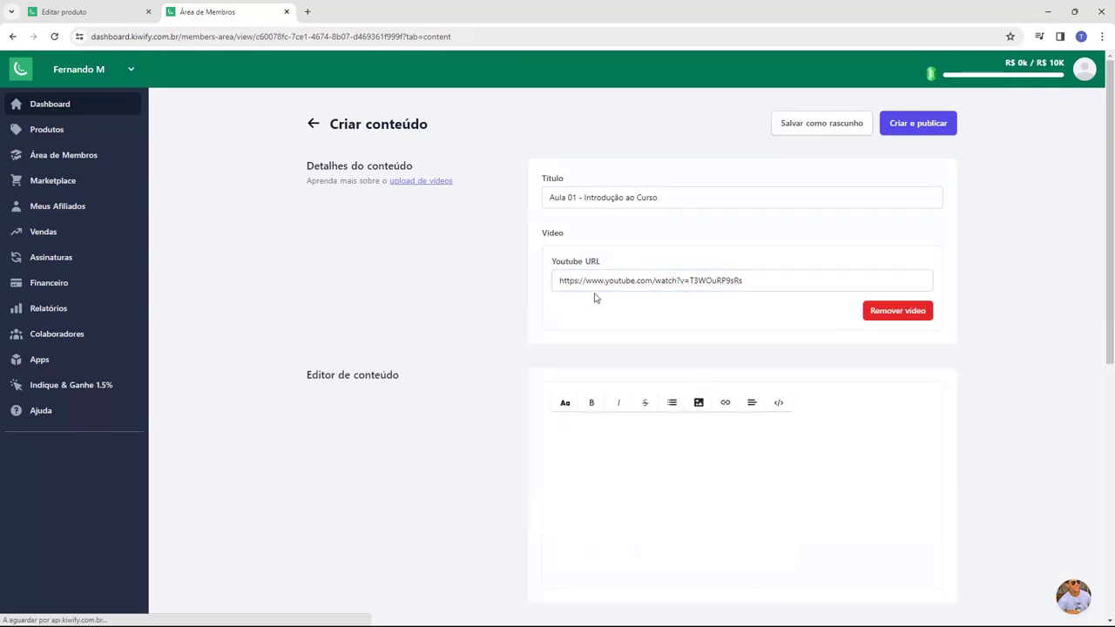
- Paste the welcome paragraph into the lesson text and change KIWIFY to HOST2B
scroll(501, 317, "down", 1)
scroll(498, 317, "down", 1)
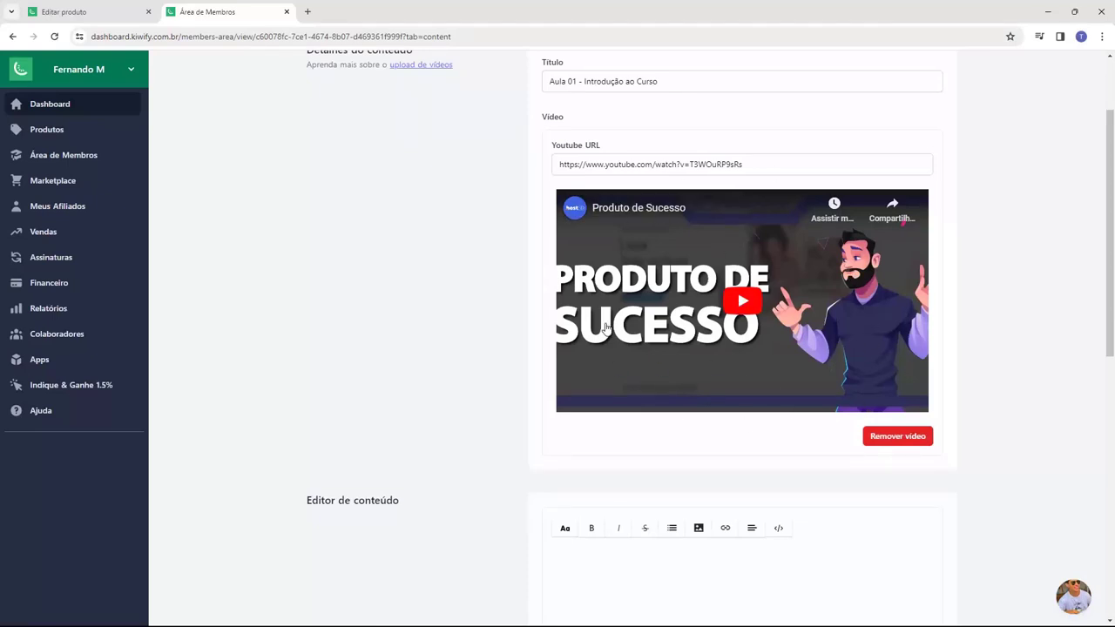
scroll(607, 327, "down", 3)
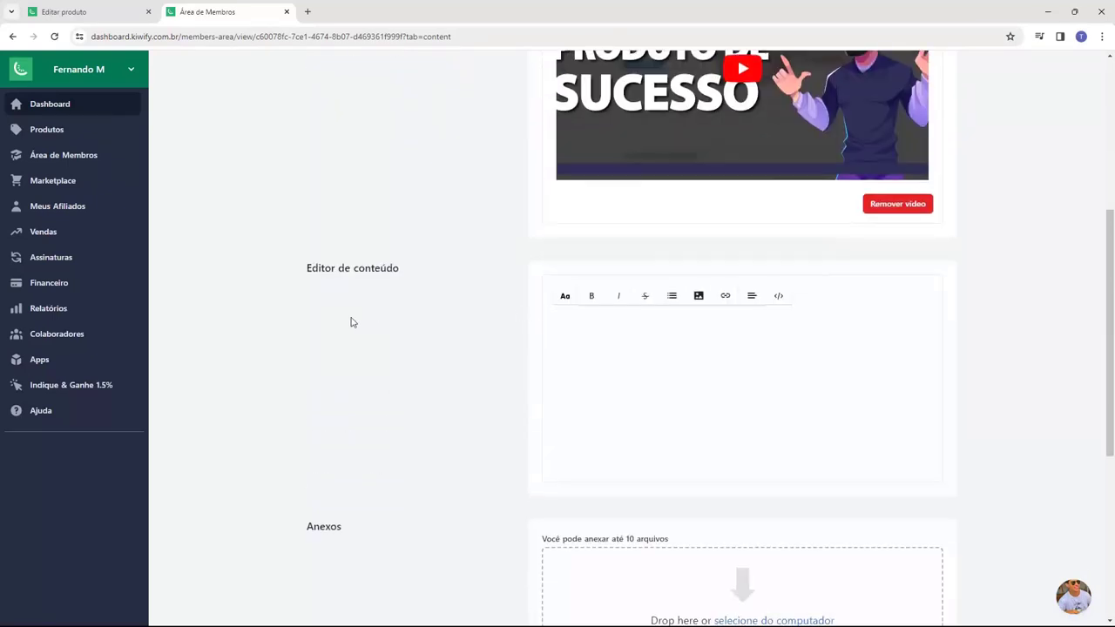
left_click_drag(305, 270, 411, 279)
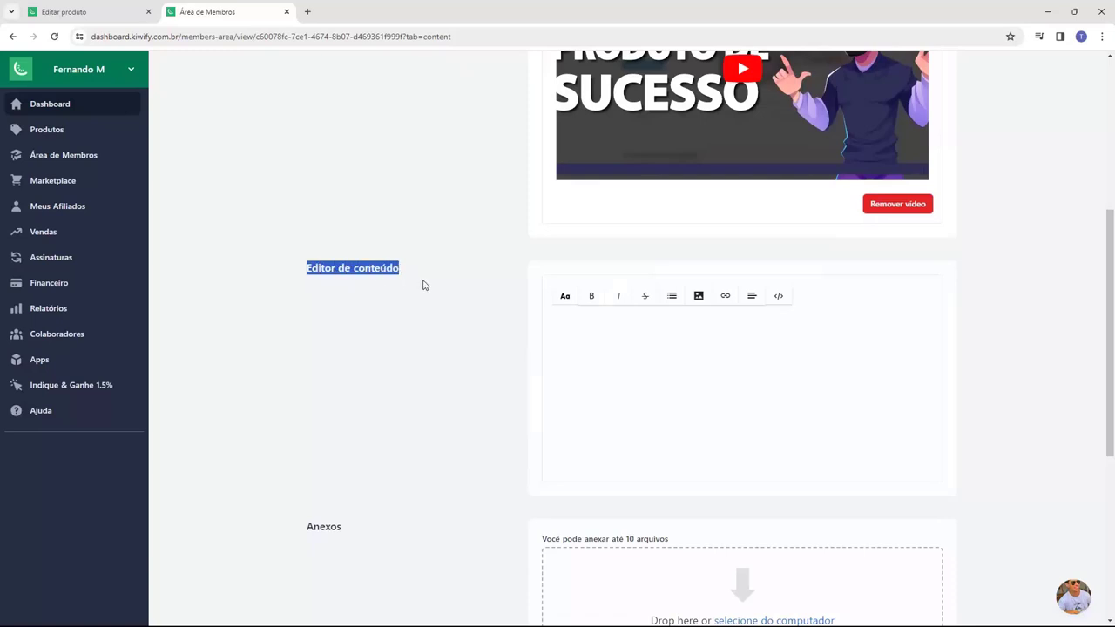
left_click(569, 329)
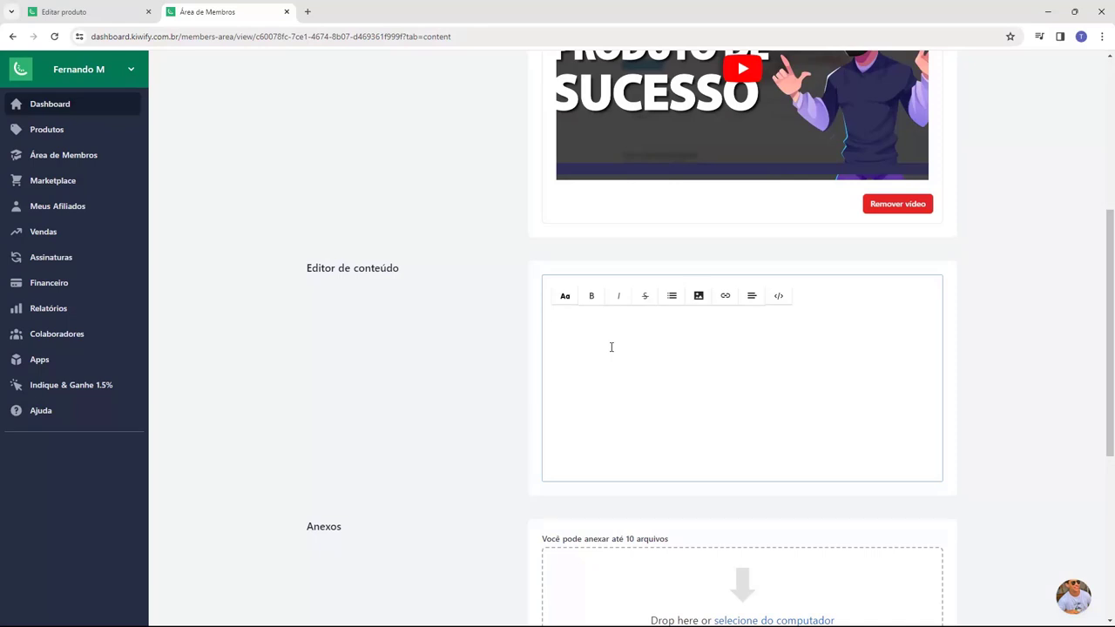
type("BEM-VINDO AO CURSO KIWIFY! 🌟 Estamos empolgados por tê-lo(a) conosco. Prepare-se para uma jornada incrível de aprendizado e crescimento!")
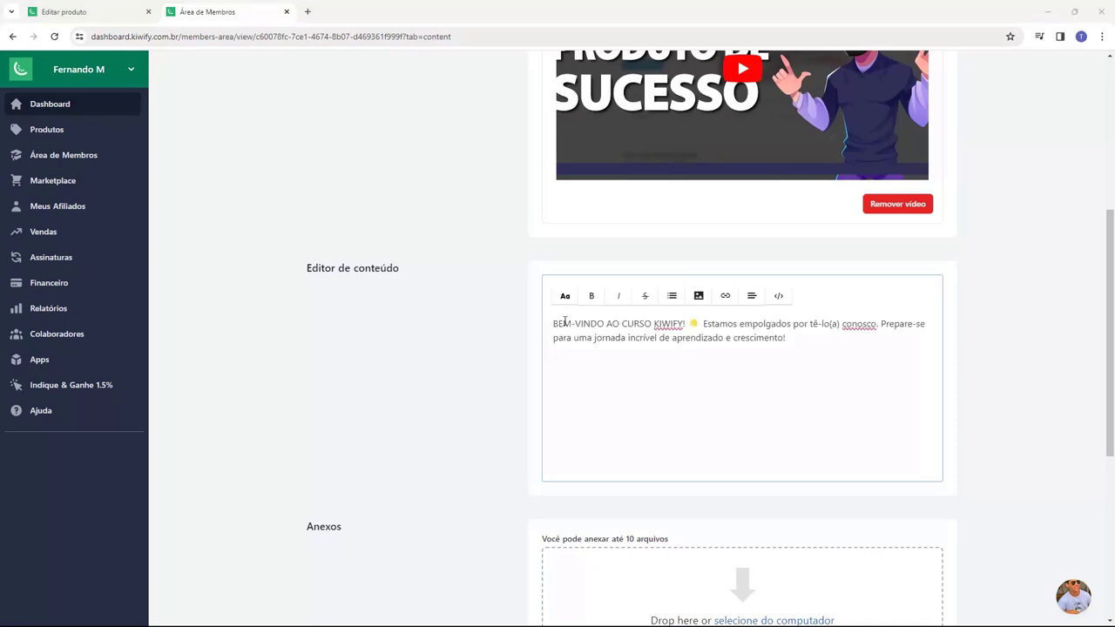
double_click(659, 326)
type("HOST2B")
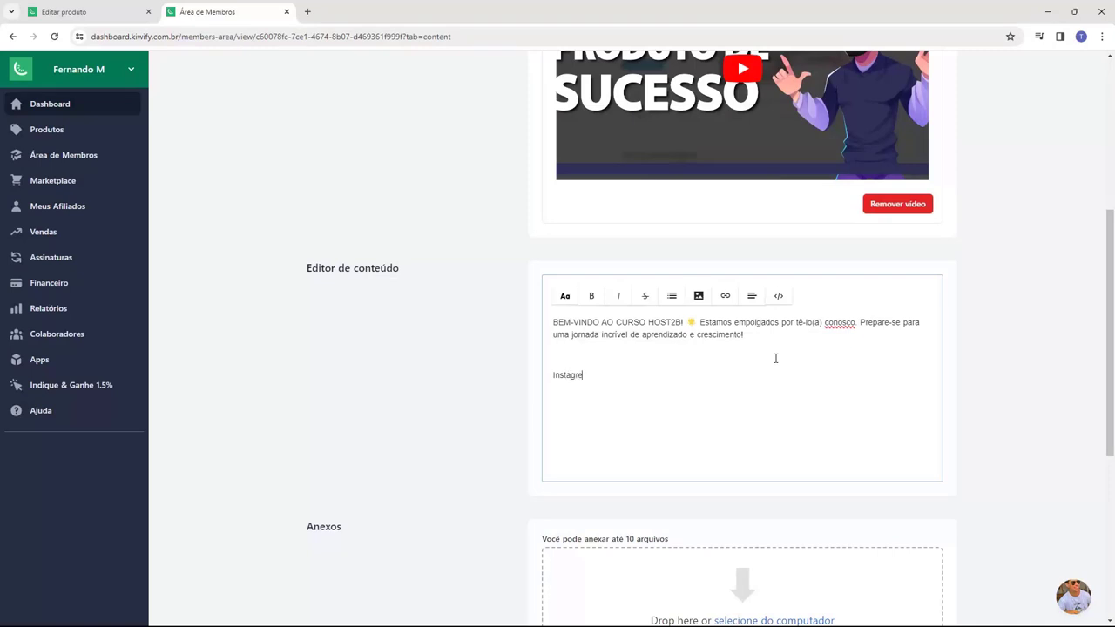
type("m: @host2b")
key("Return")
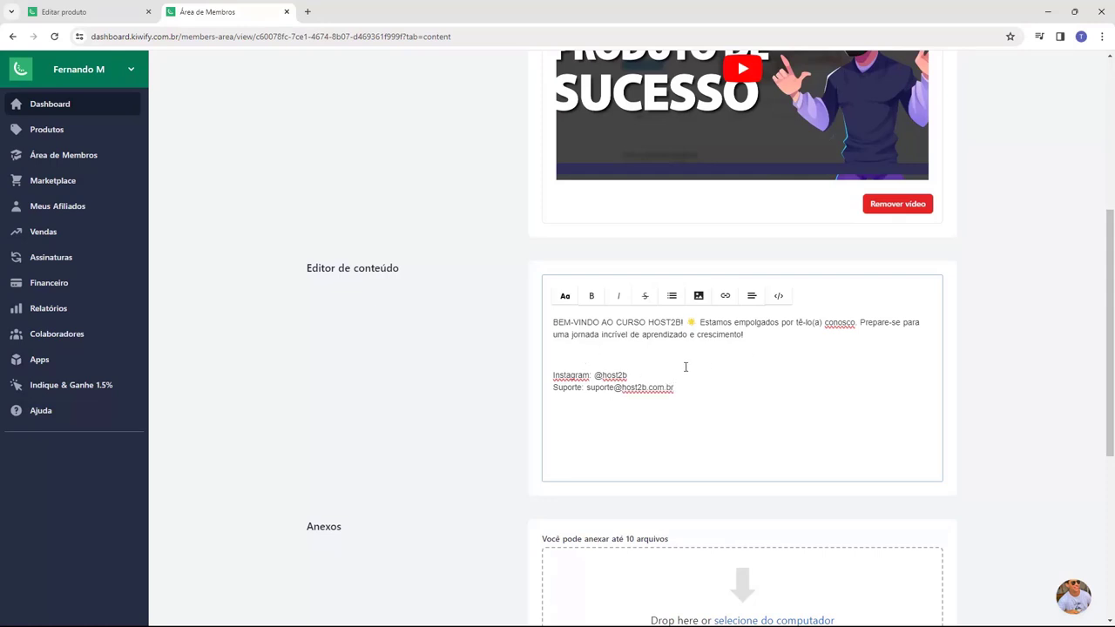
scroll(485, 366, "up", 1)
scroll(491, 318, "down", 3)
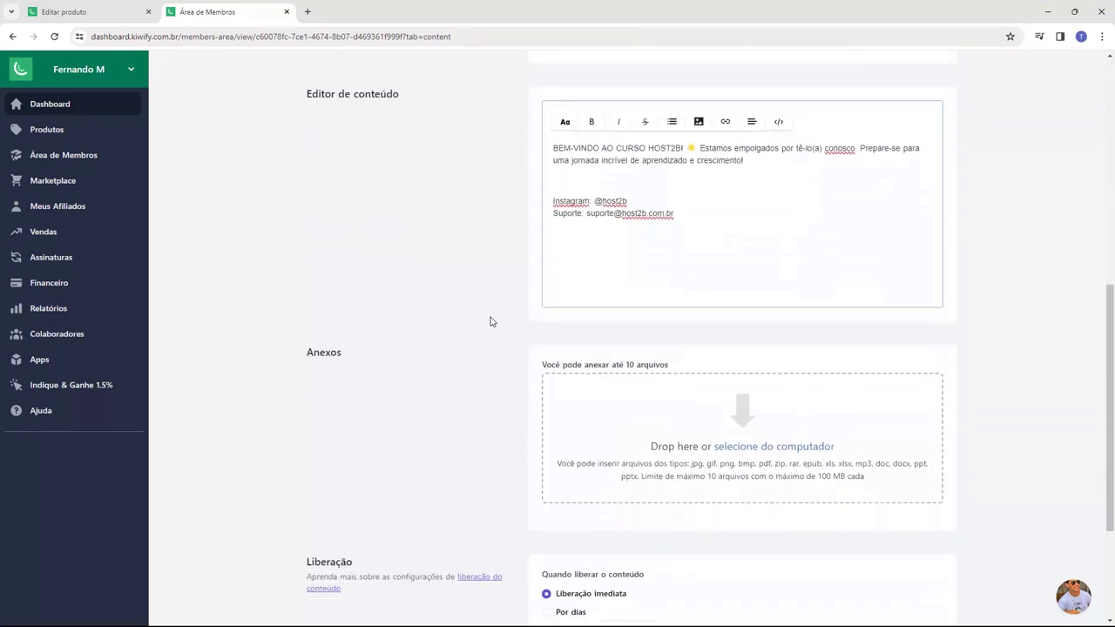
scroll(487, 321, "down", 1)
double_click(375, 244)
- Publish lesson 'Aula 01 - Introdução ao Curso' in Módulo 1 with Criar e publicar
left_click(386, 265)
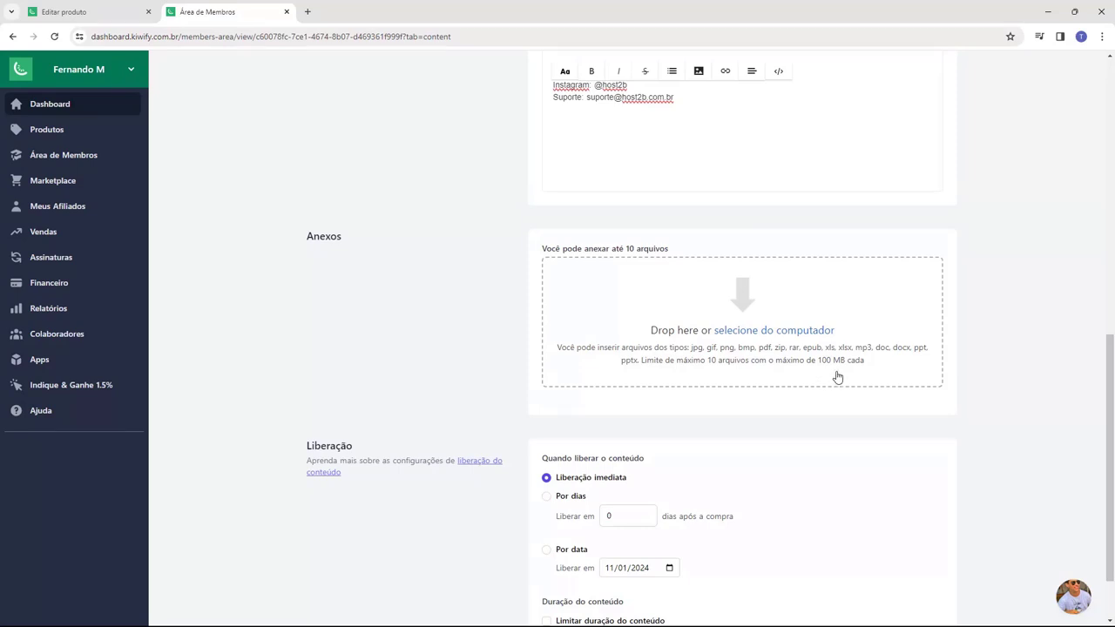
scroll(510, 319, "down", 2)
left_click_drag(306, 369, 340, 366)
left_click(380, 366)
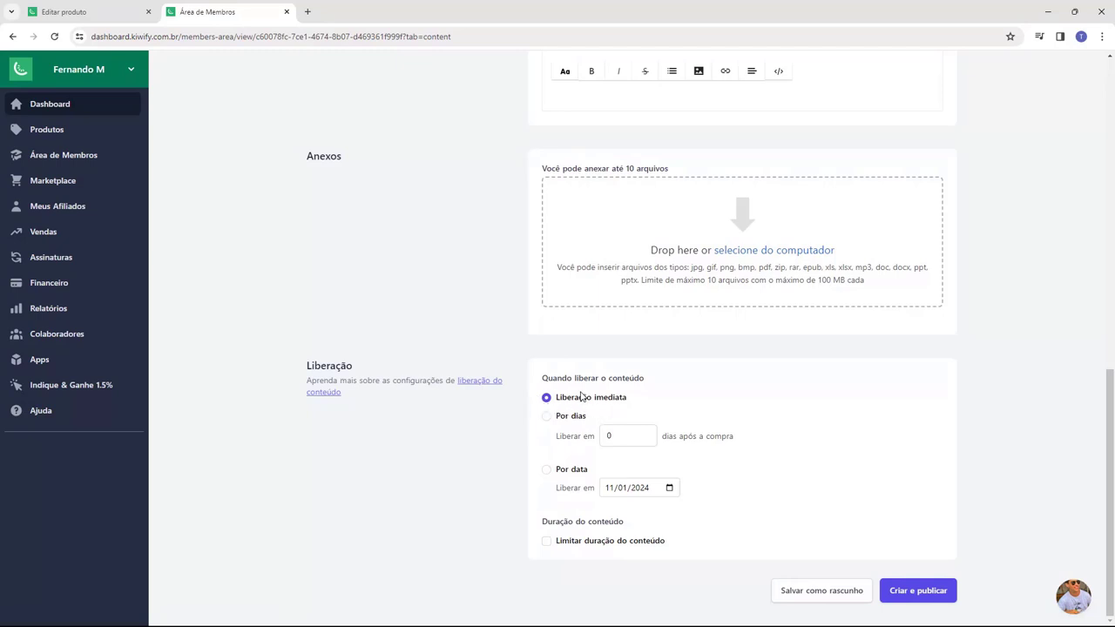
scroll(543, 487, "up", 4)
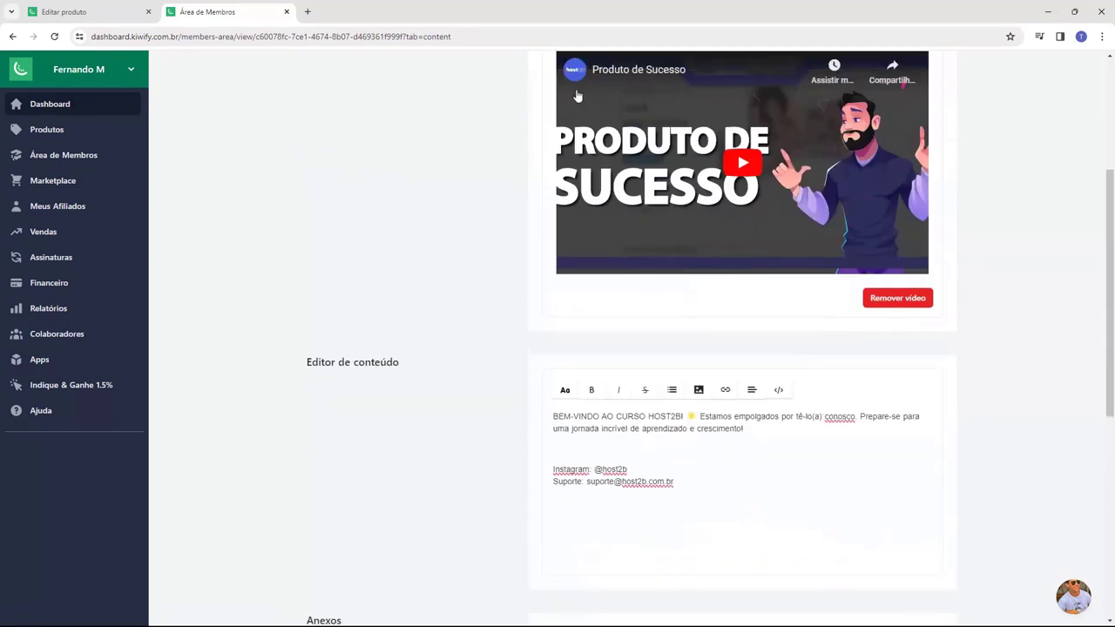
scroll(563, 392, "up", 3)
scroll(522, 361, "down", 7)
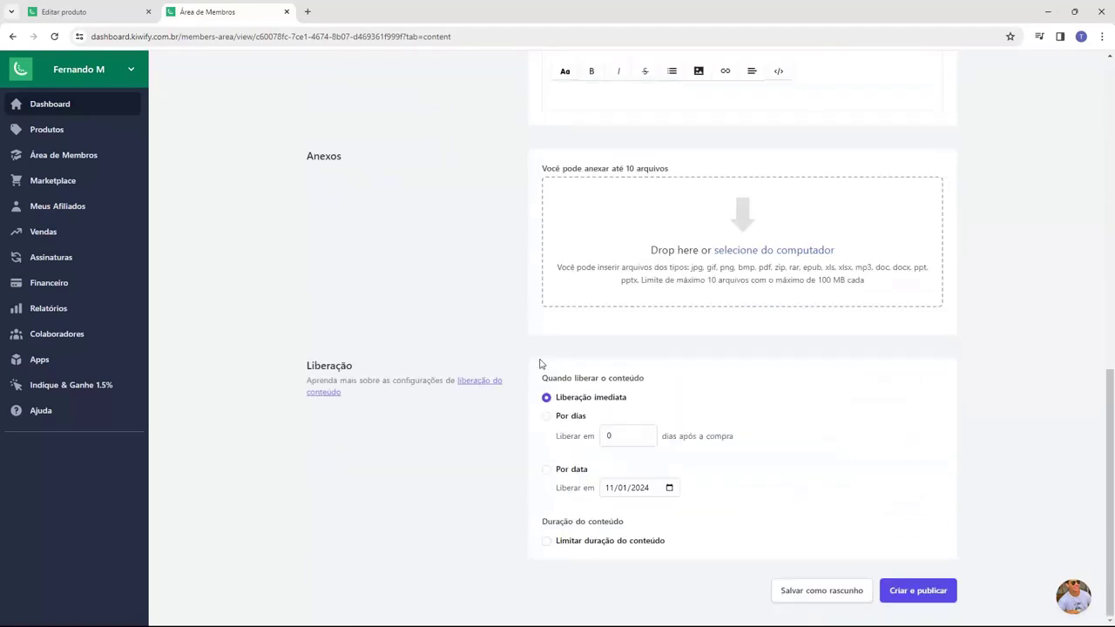
left_click(916, 597)
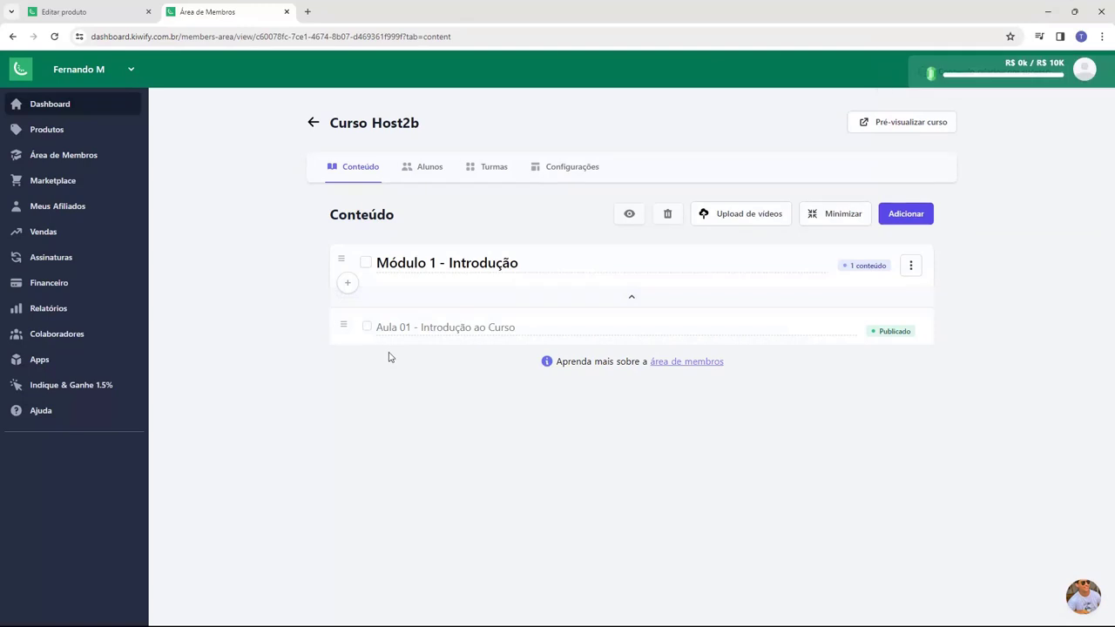
- Preview Curso Host2b as a student, scroll through Aula 01, and return to the editor tab
left_click(890, 130)
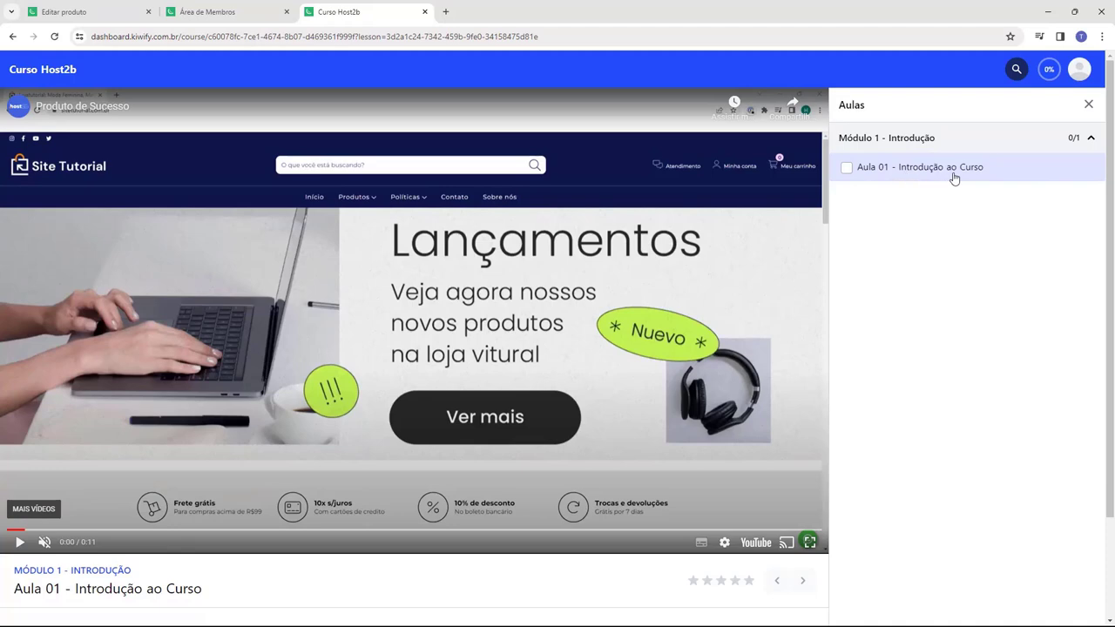
scroll(954, 178, "down", 2)
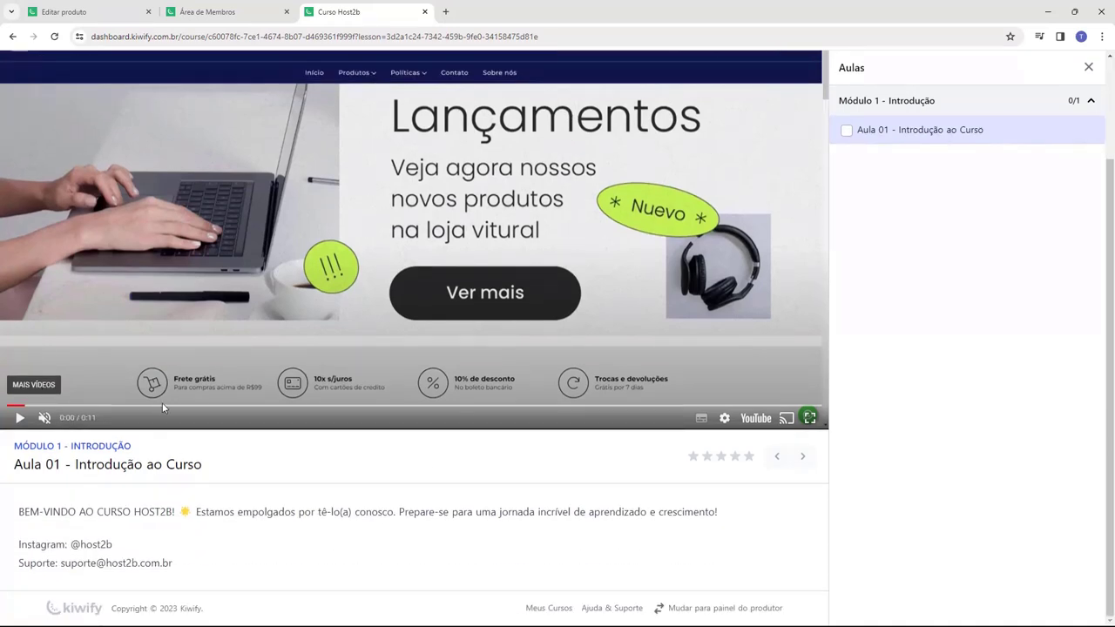
scroll(175, 449, "up", 2)
scroll(263, 357, "down", 2)
scroll(243, 562, "up", 2)
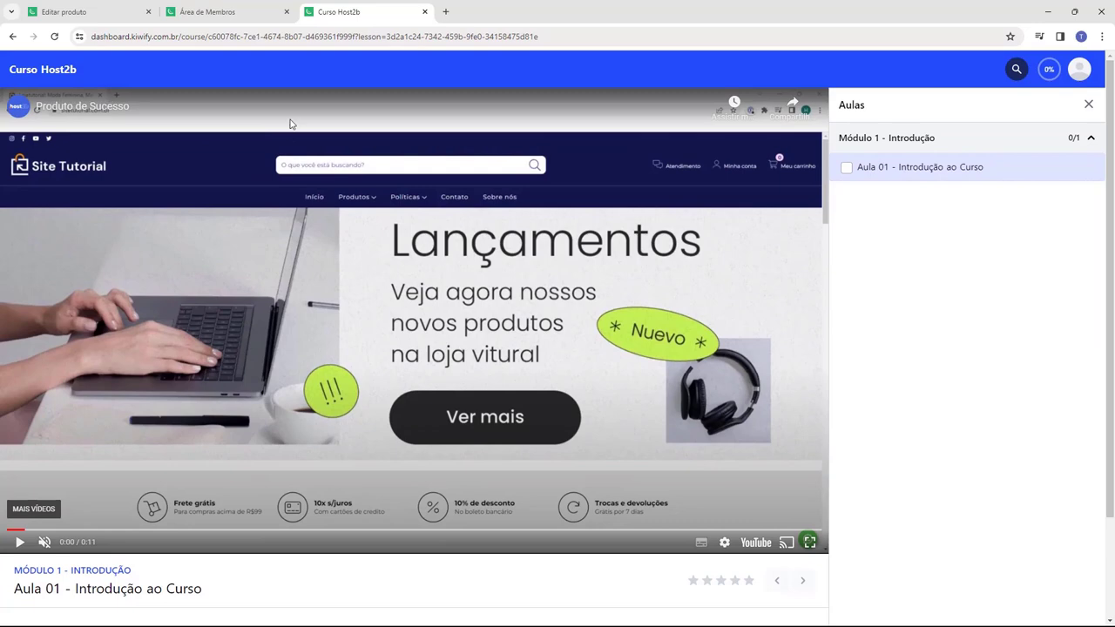
key("ctrl+shift+Tab")
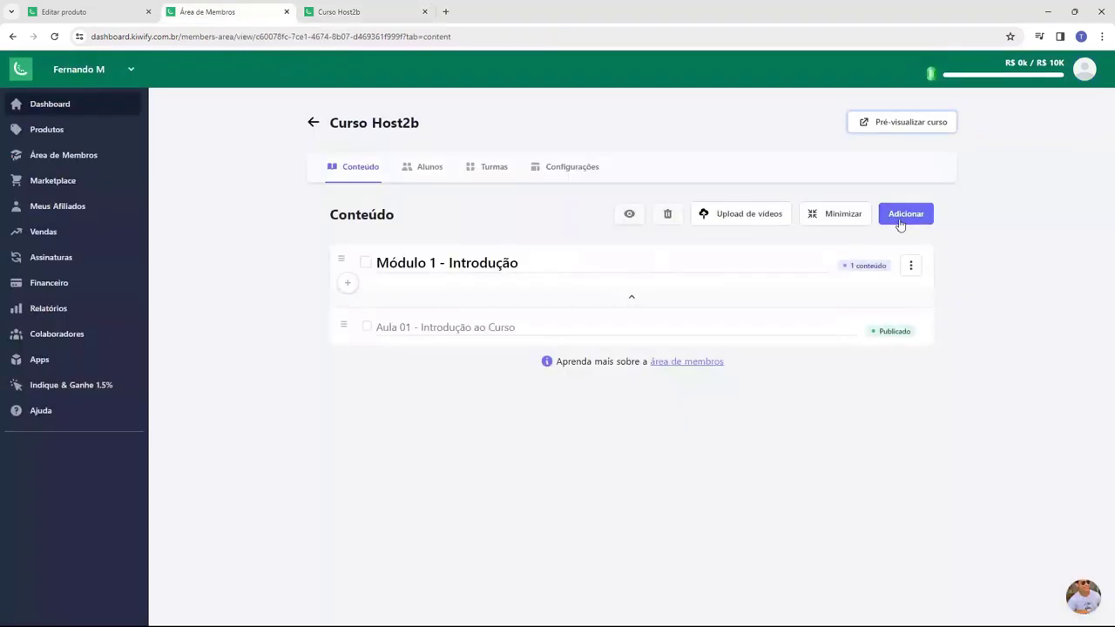
- Start a new Módulo 1 lesson titled 'Aula 02 - Segunda Aula do Curso'
left_click(900, 225)
left_click(649, 266)
left_click(348, 282)
left_click(413, 253)
left_click(570, 197)
type("Aula 02")
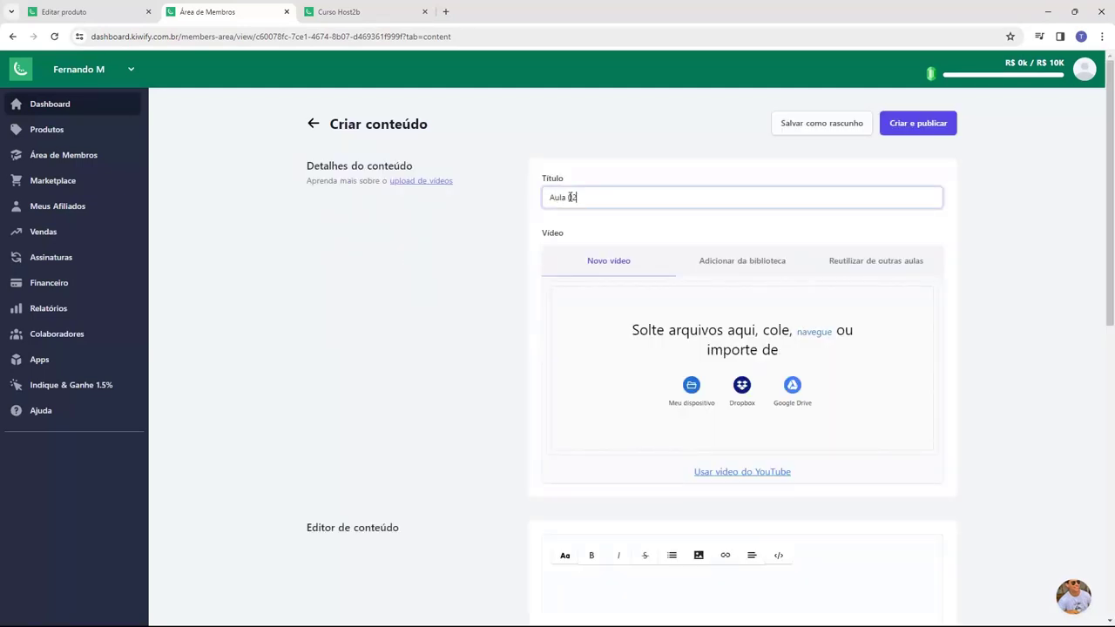
type(" - Segunda Aula do Curso")
- Attach the lesson's YouTube link and publish Aula 02
left_click(722, 471)
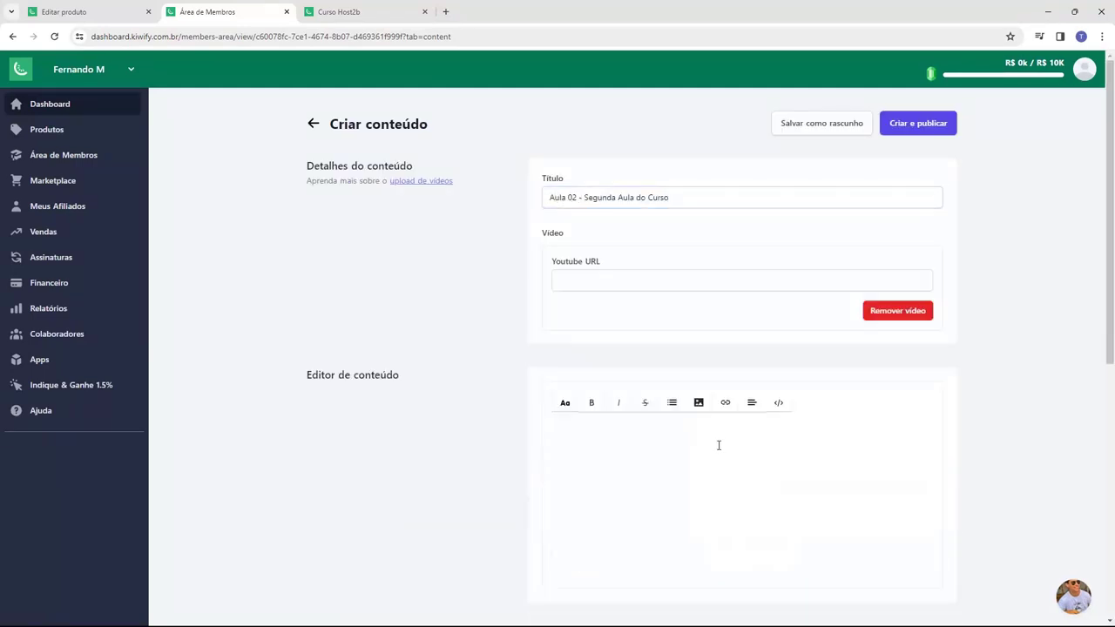
key("ctrl+v")
key("ctrl+a")
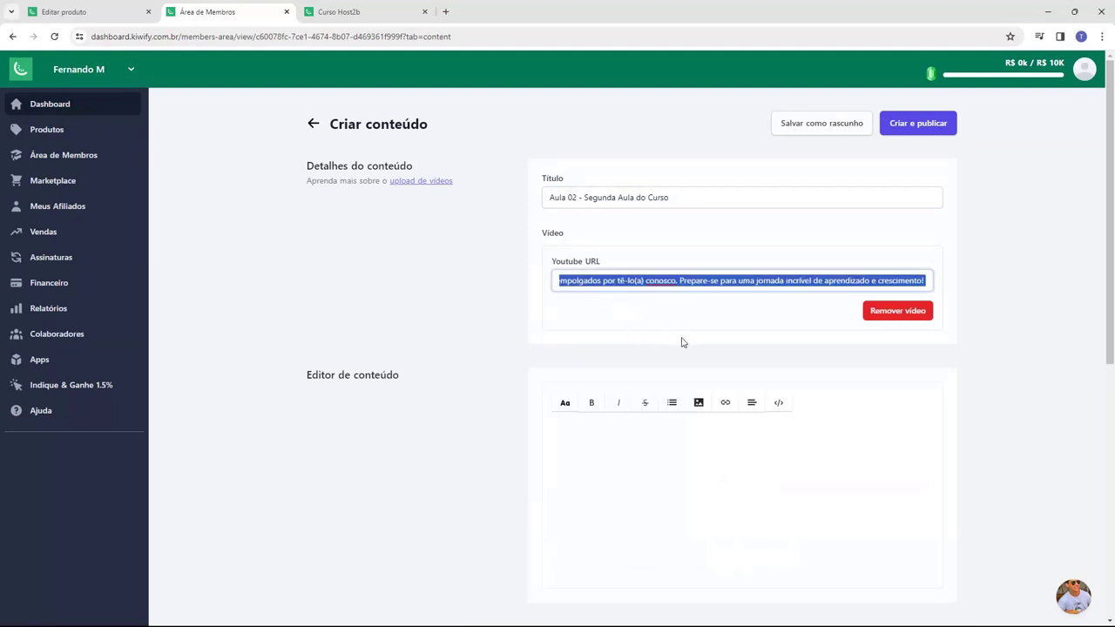
type("https://www.youtube.com/watch?v=T3WOuRP9sRs")
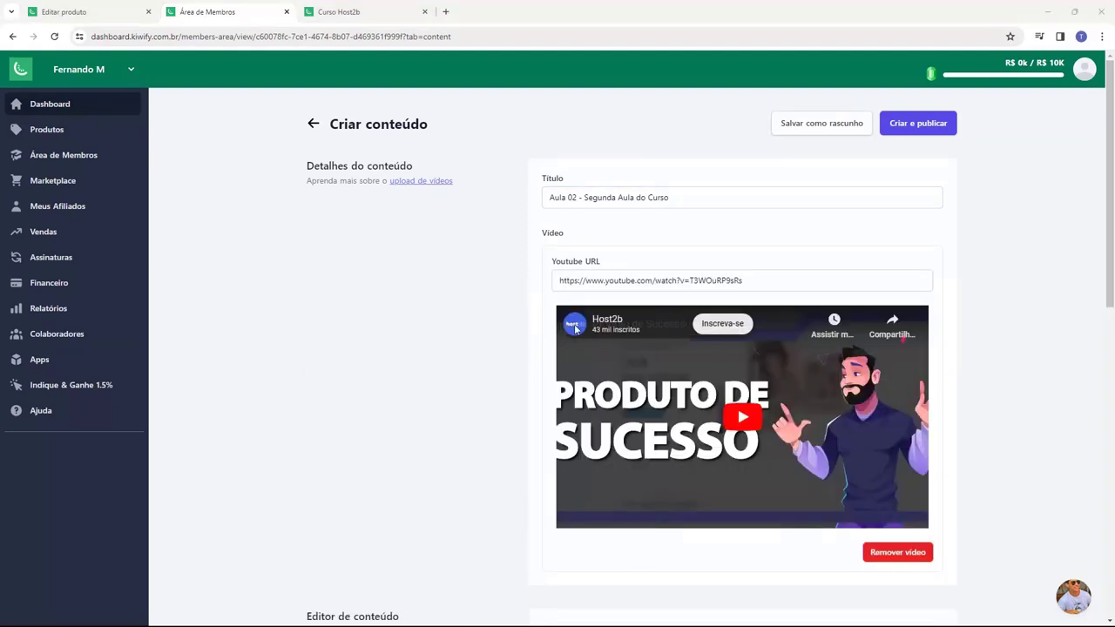
scroll(512, 305, "down", 8)
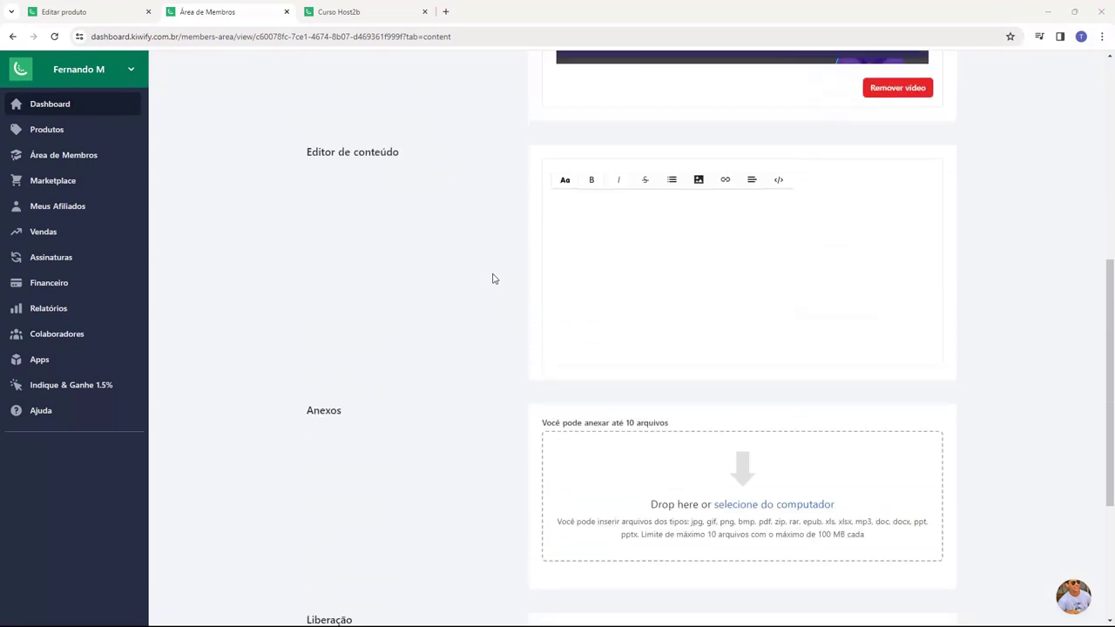
scroll(656, 388, "up", 4)
scroll(656, 389, "up", 4)
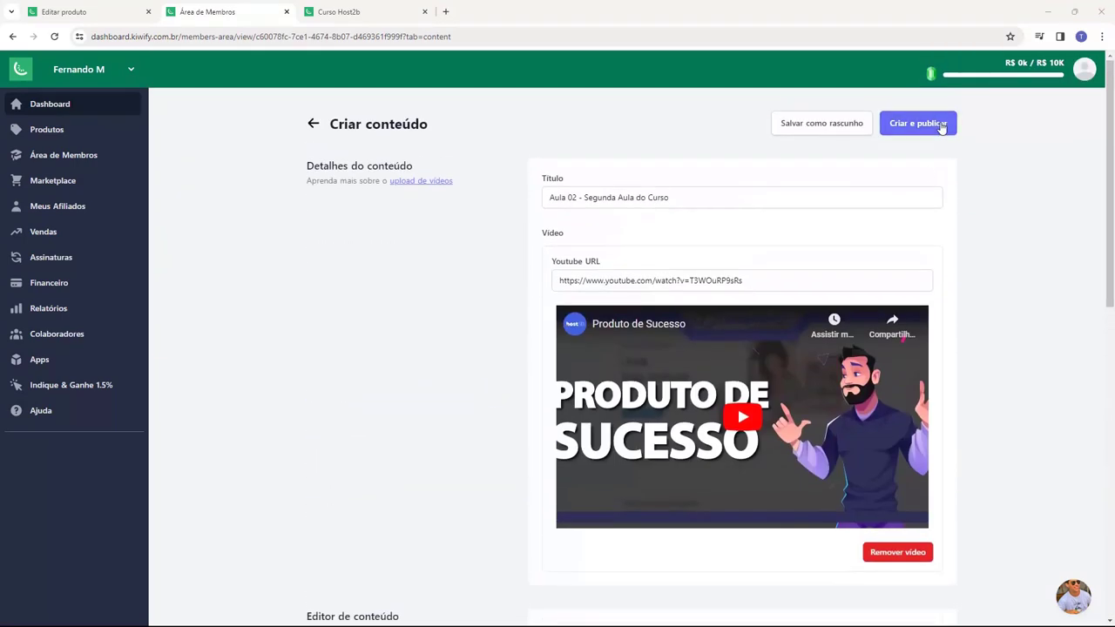
left_click(932, 127)
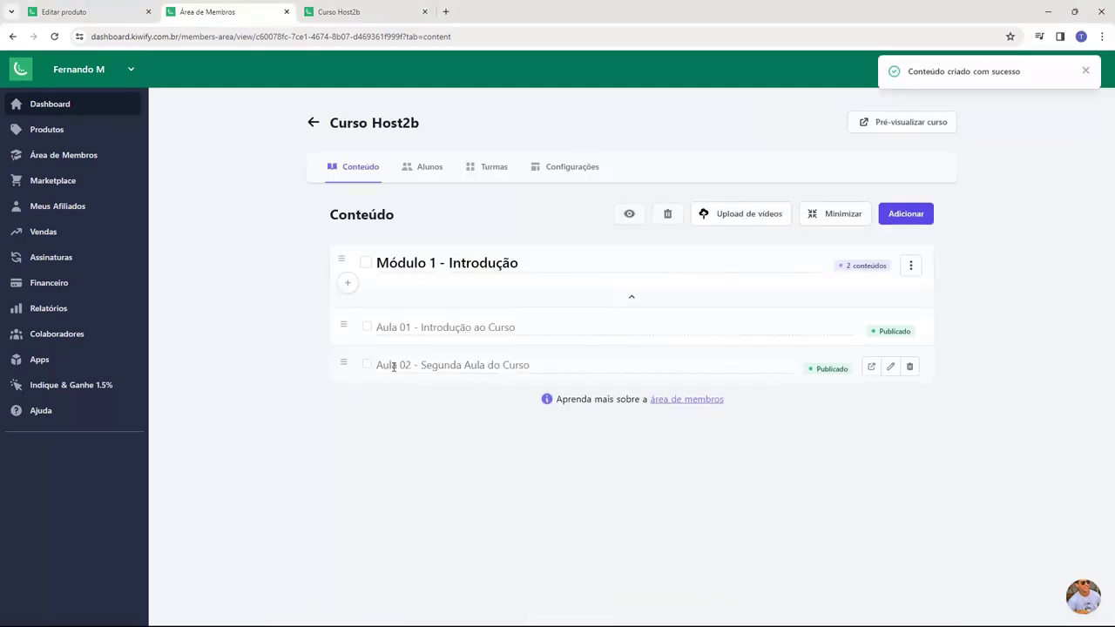
- Create the new module 'Módulo 2 - Avançado'
left_click(896, 220)
left_click(555, 317)
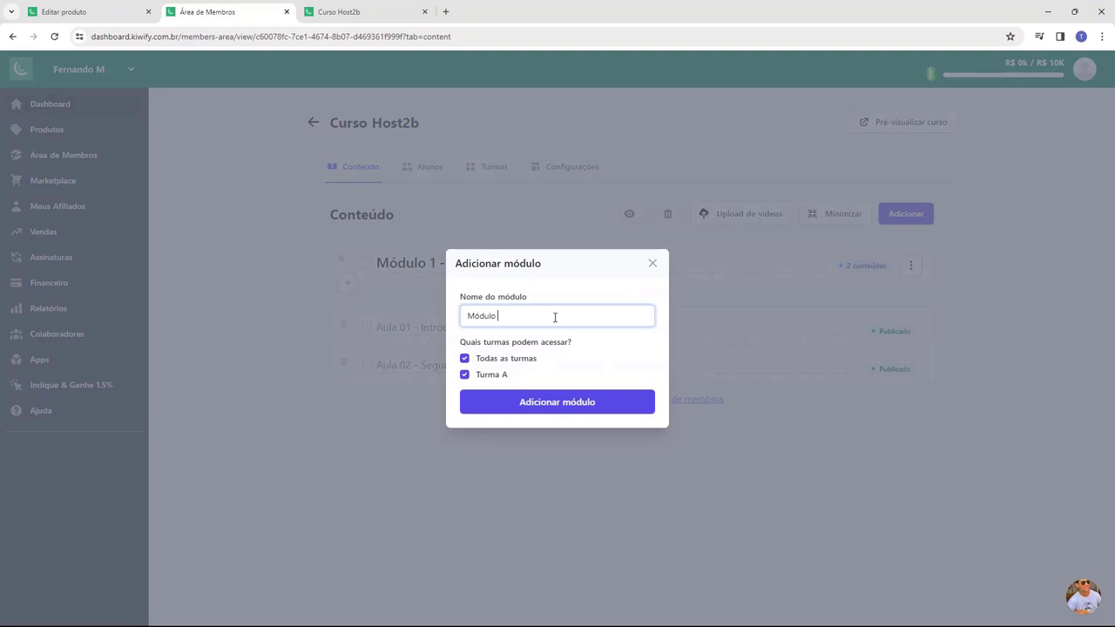
type("Módulo 2 - Avançado")
left_click(496, 402)
- Add lesson 'Aula 03 - Aprendendo o avançado' to Módulo 2 with its YouTube link and publish it
left_click(347, 440)
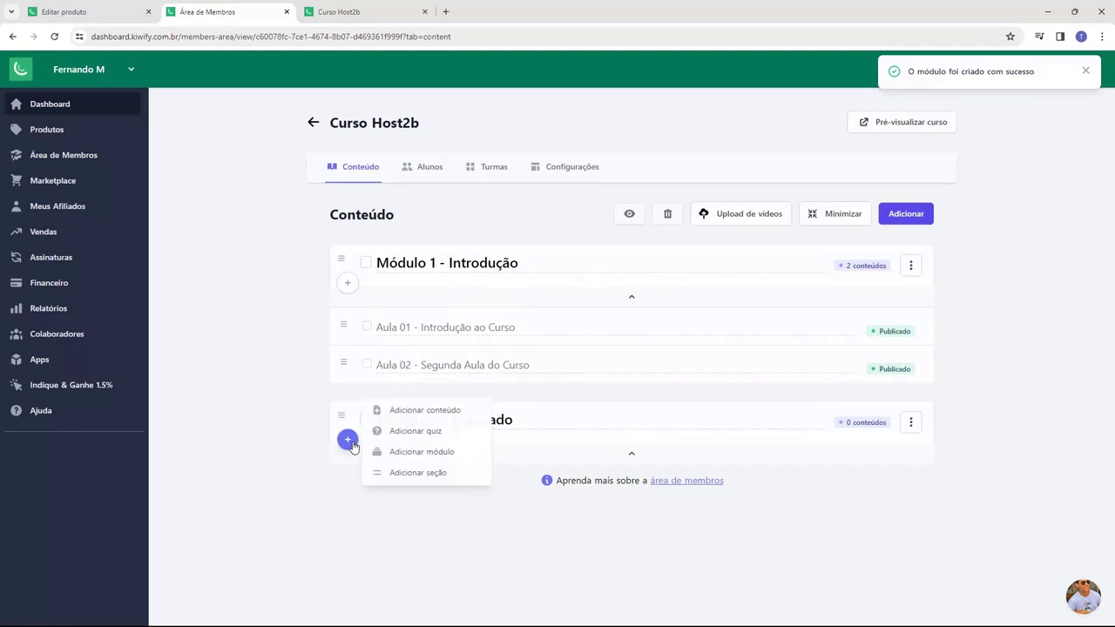
left_click(420, 410)
left_click(600, 195)
type("Aula 03 - Aprendendo o avançado")
left_click(720, 477)
left_click(627, 282)
type("https://www.youtube.com/watch?v=T3WOuRP9sRs")
left_click(906, 130)
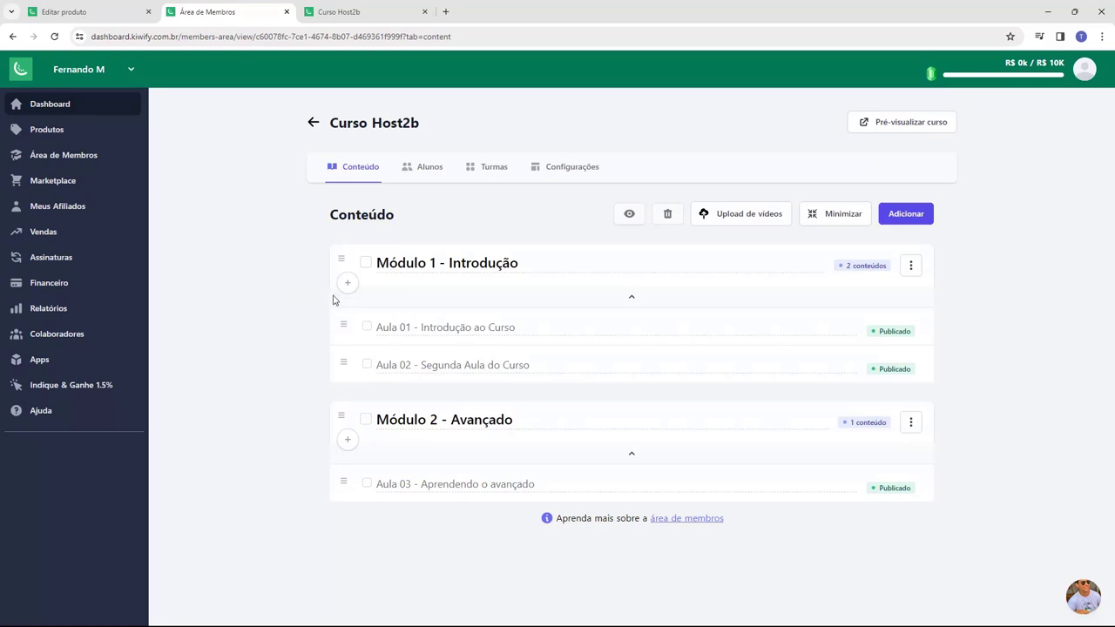
- Replace the old preview with a fresh one and open Aula 02, then Aula 03 in Módulo 2
left_click(424, 11)
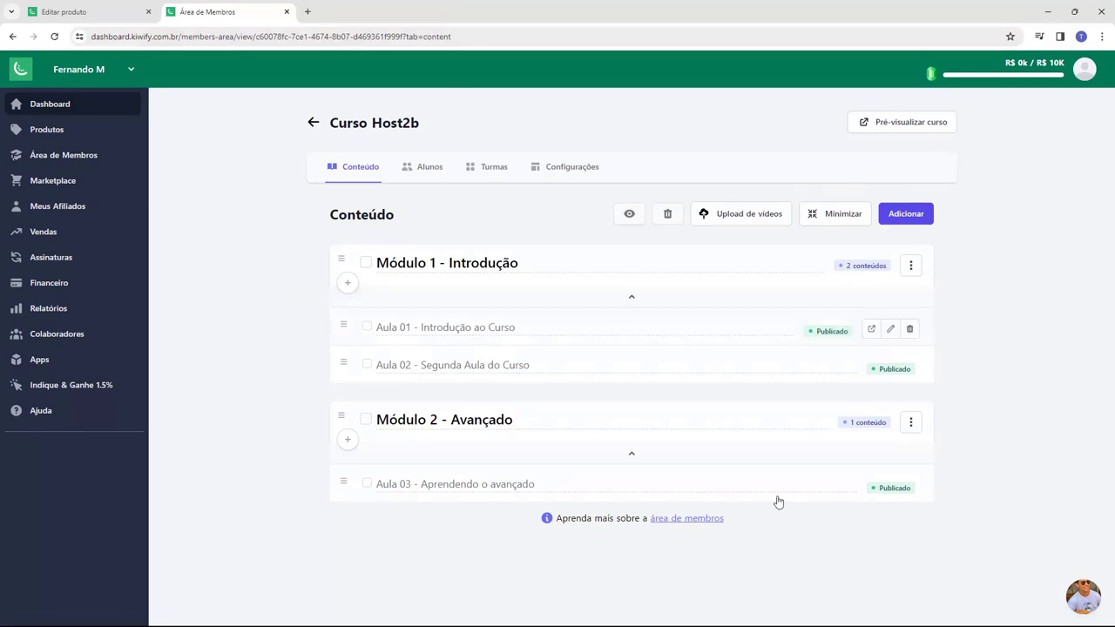
left_click(887, 129)
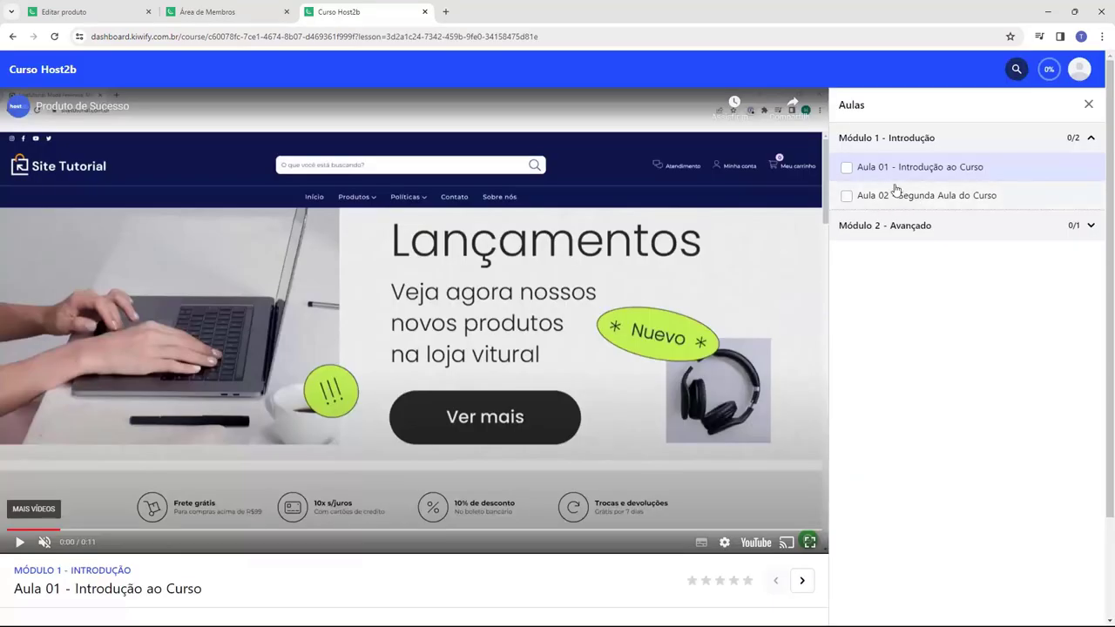
left_click(912, 193)
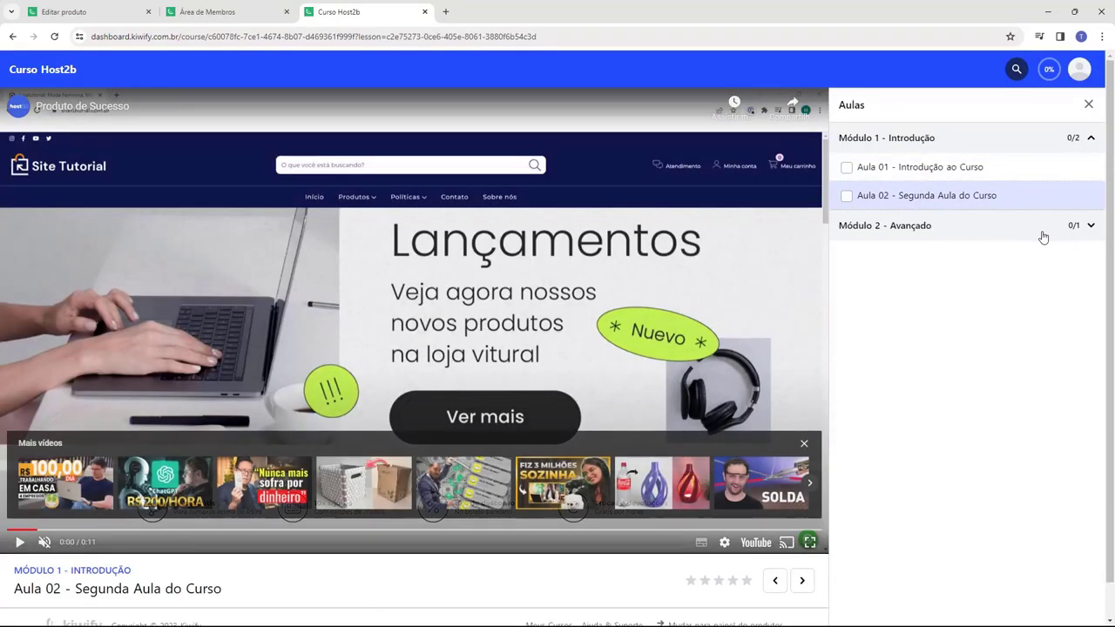
left_click(922, 235)
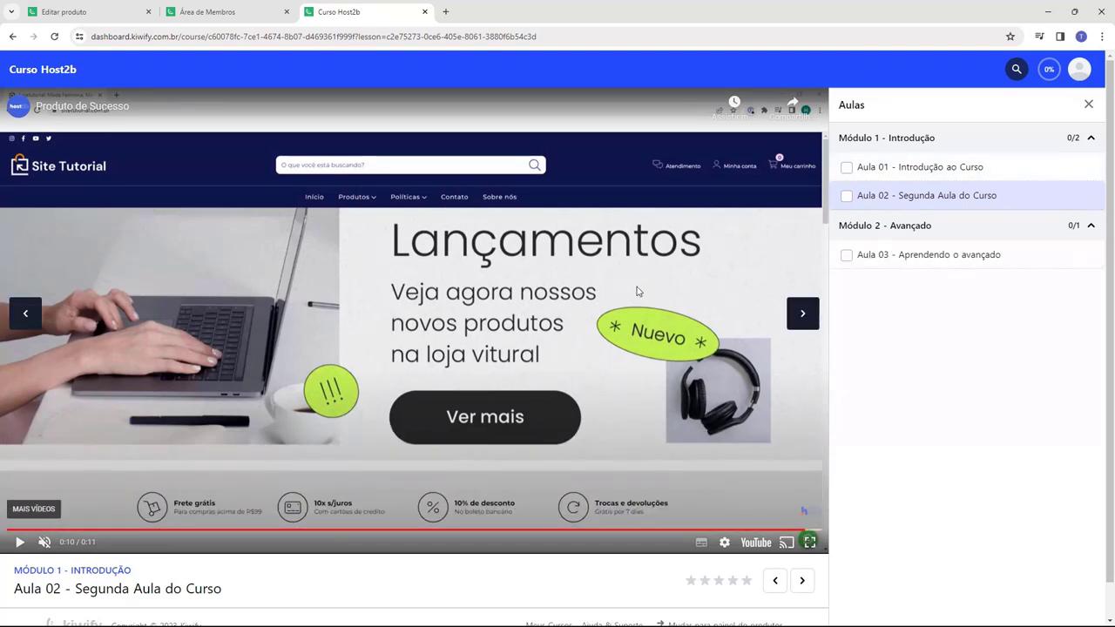
left_click(801, 312)
- Mark Aula 02, Aula 01 and Aula 03 as complete, then close the preview
left_click(846, 195)
left_click(846, 166)
left_click(845, 254)
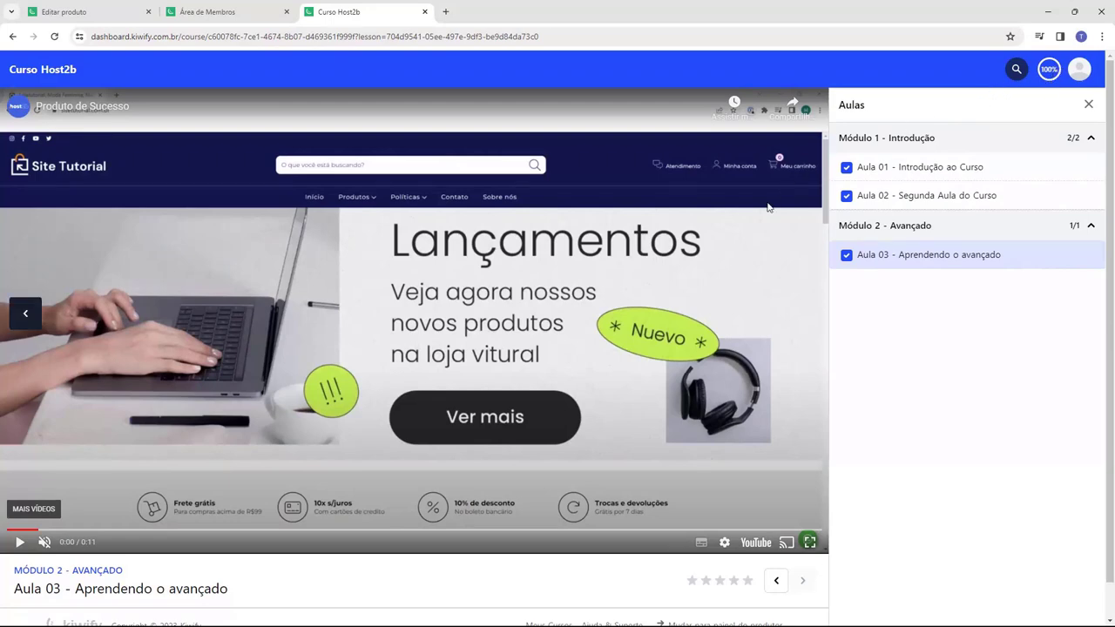
key("ctrl+w")
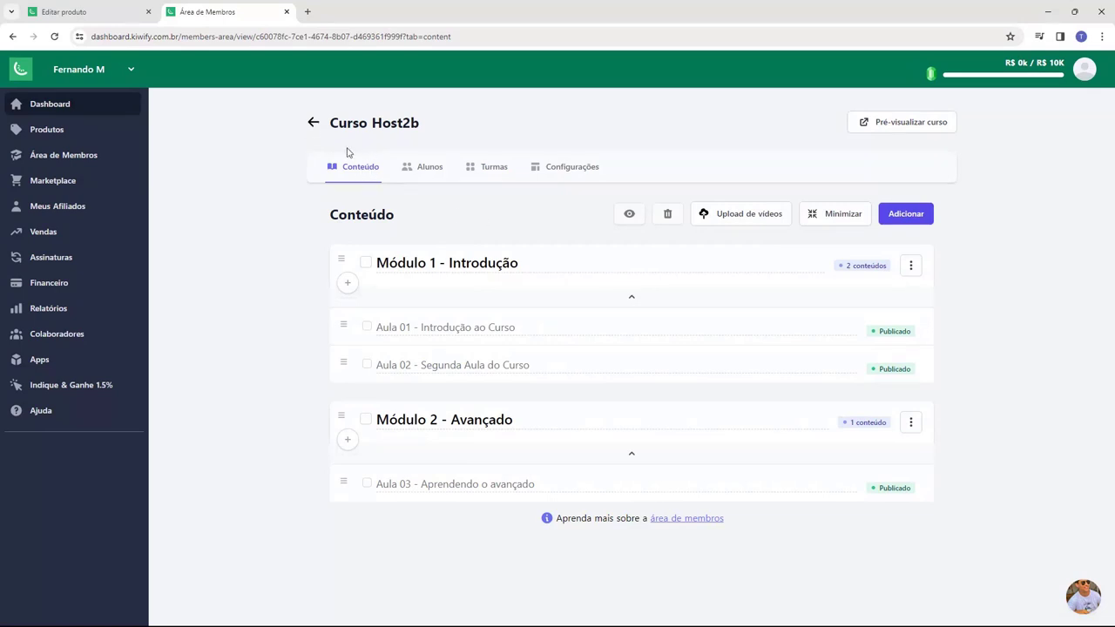
- Copy the Curso Host2b checkout URL from the product's Links section
left_click(100, 14)
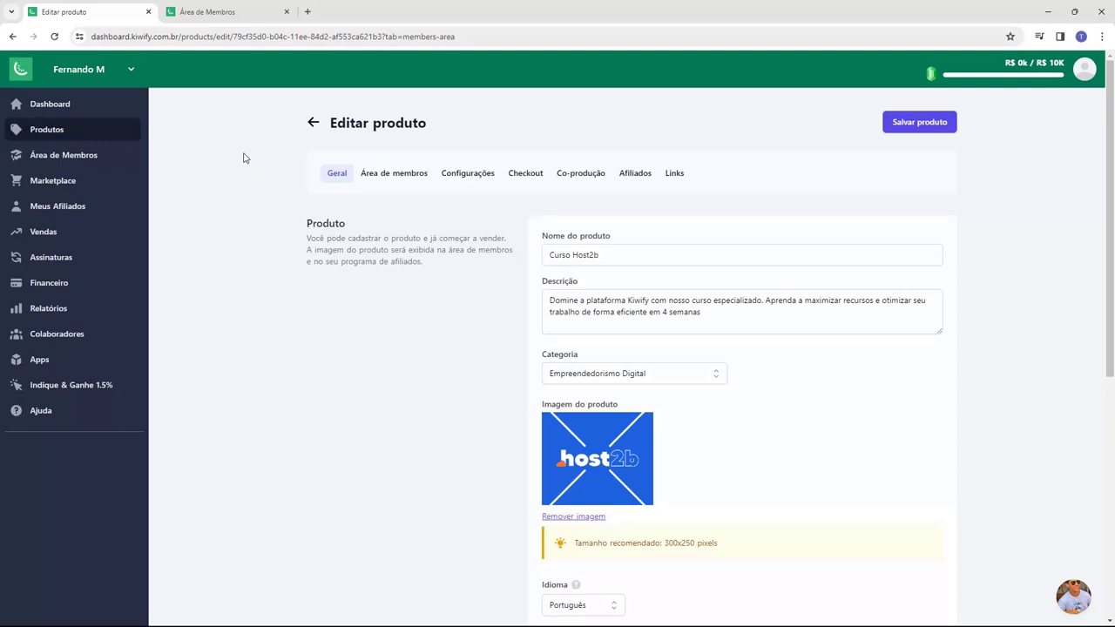
left_click(675, 174)
left_click(514, 284)
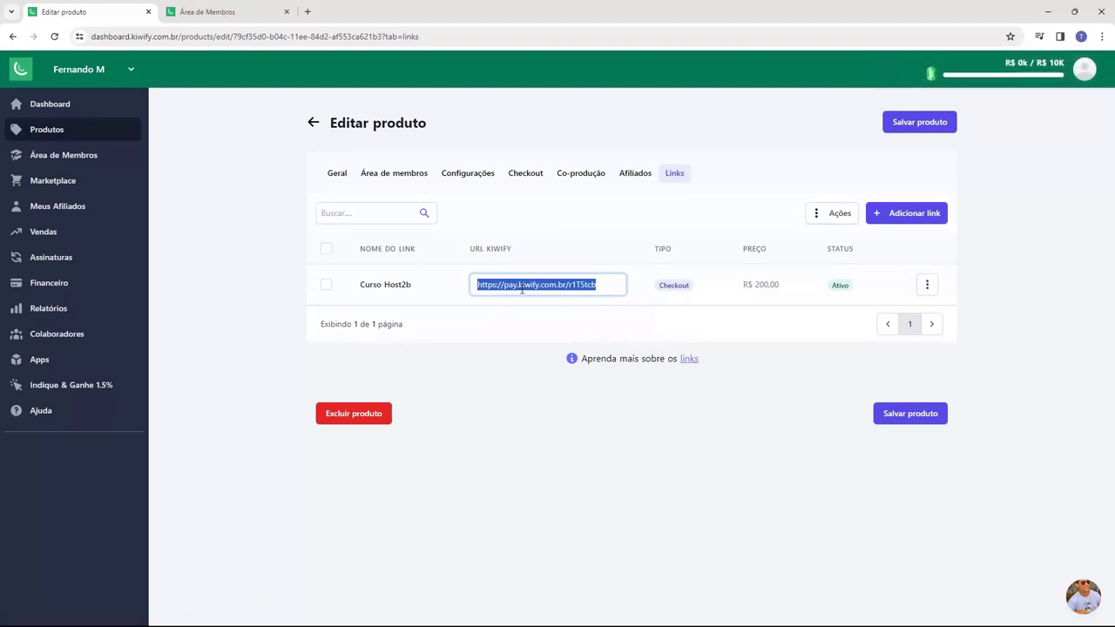
left_click(526, 409)
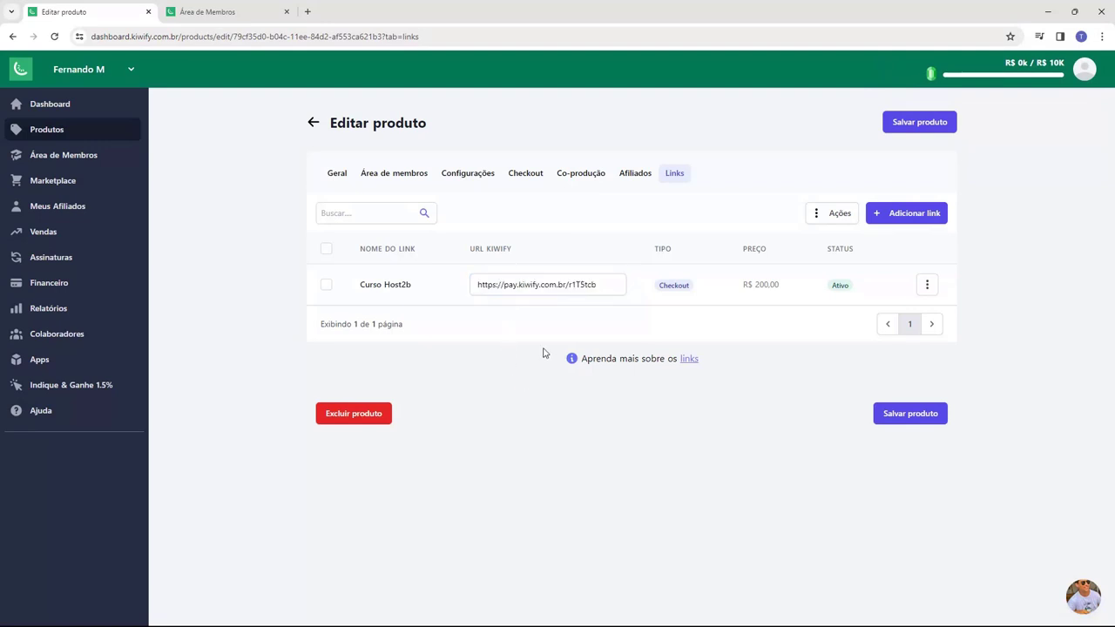
- Briefly enable the affiliate program, switch it back off, and return to Links
left_click(635, 173)
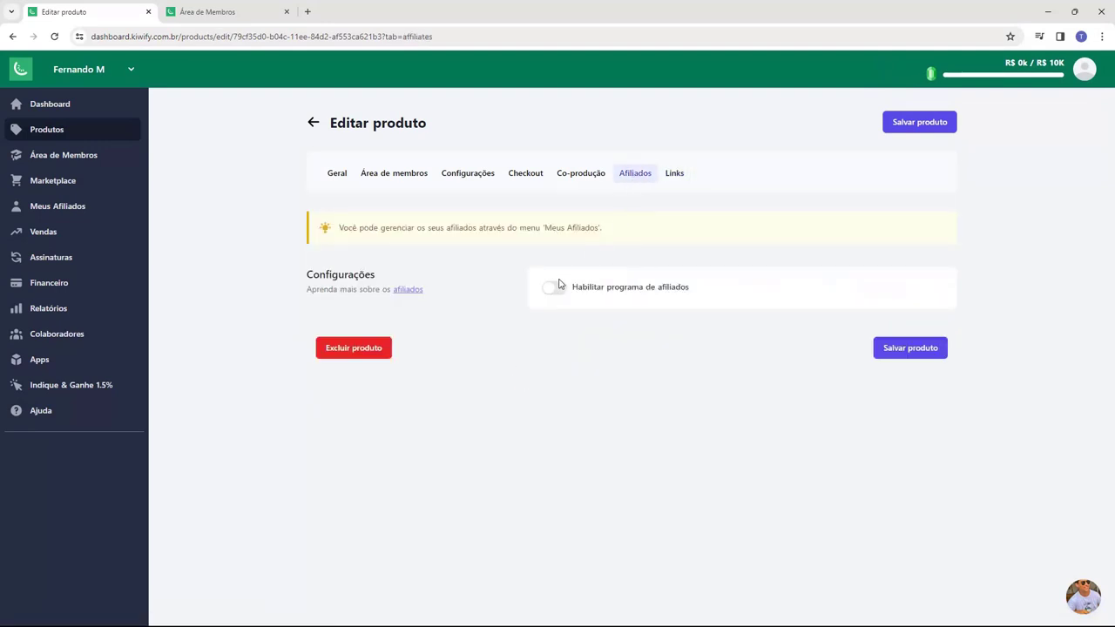
left_click(556, 287)
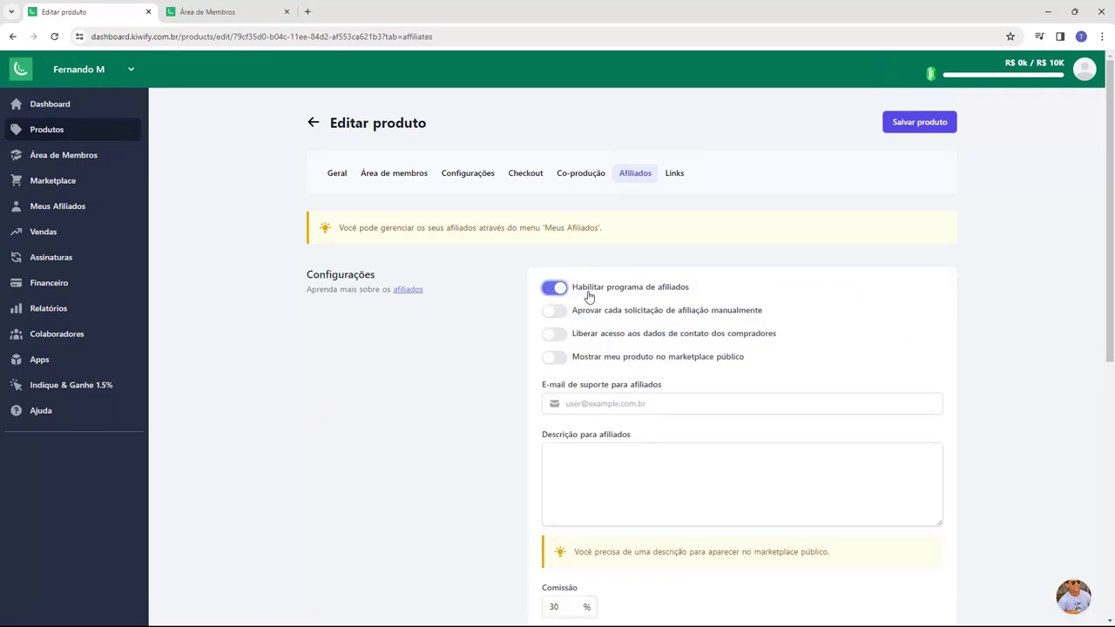
left_click(556, 289)
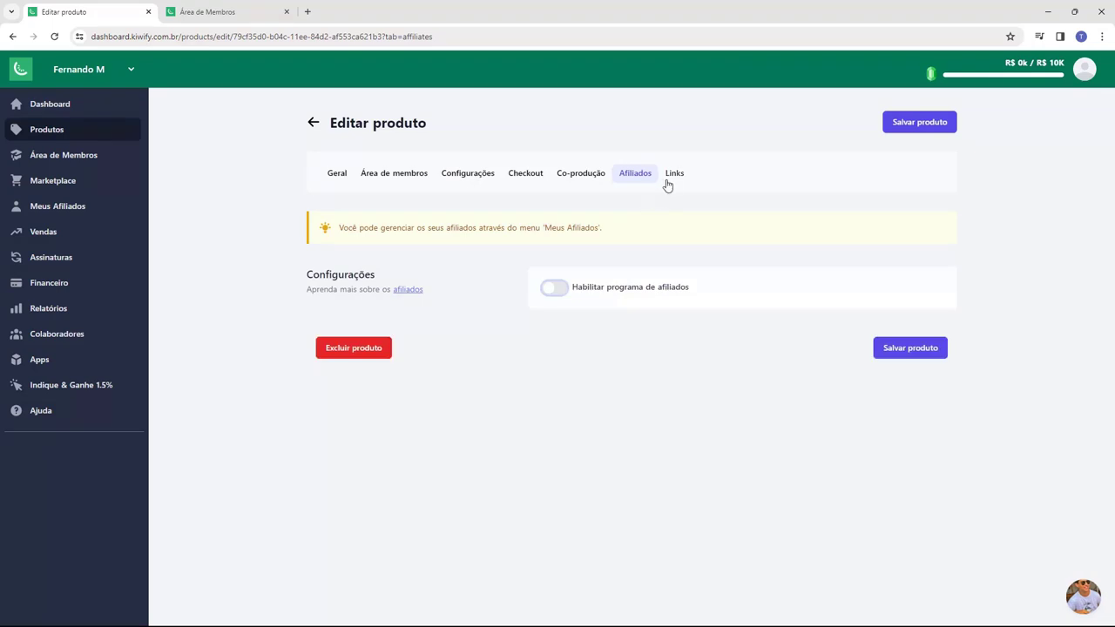
left_click(669, 181)
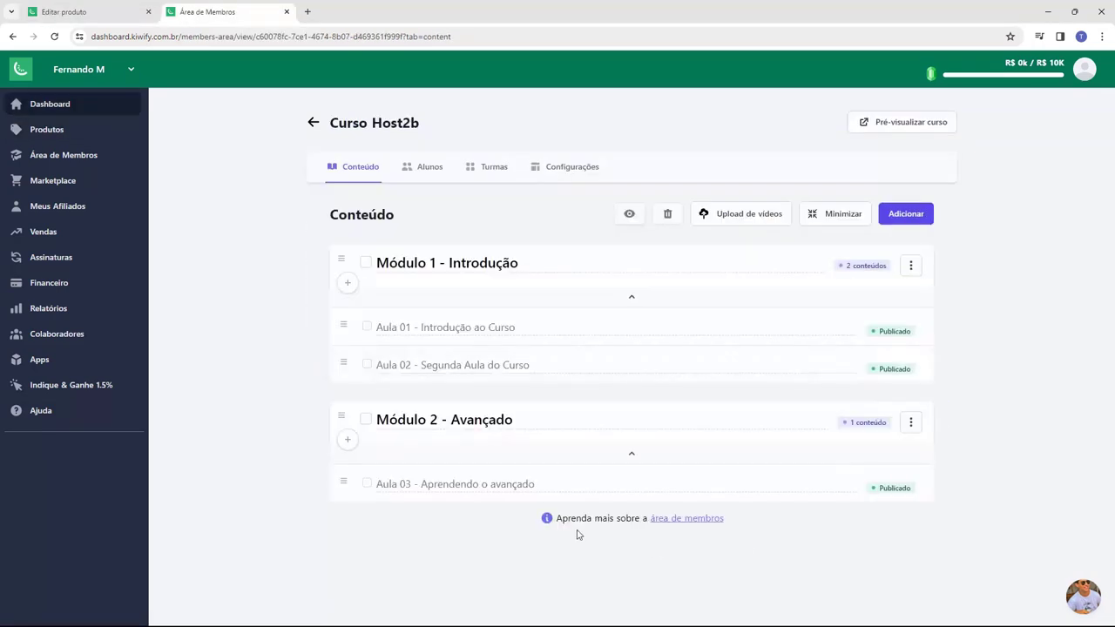